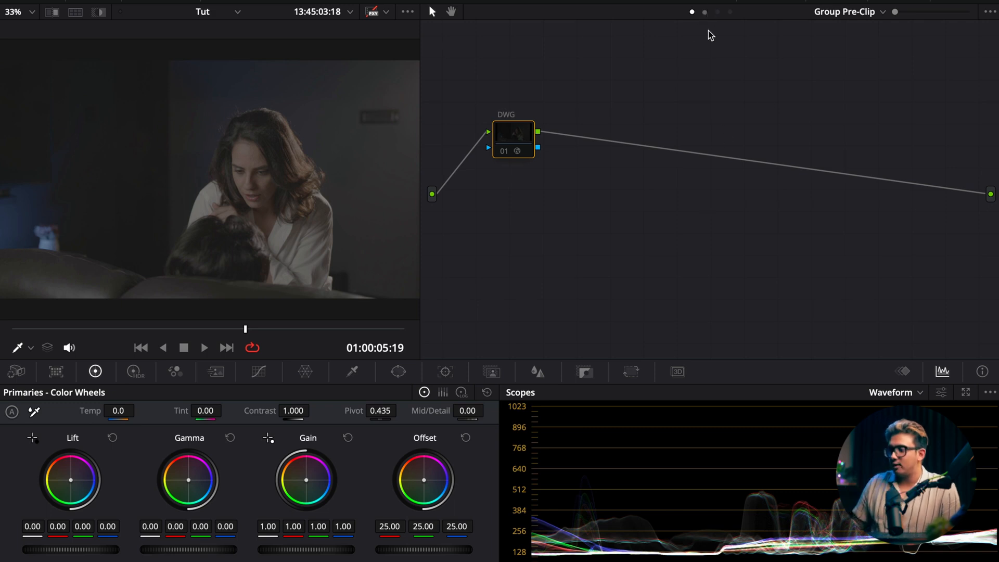
Step: Show the clip-level node graph, move node 01 toward the middle of the graph, and display the timeline's clip thumbnails
left_click(705, 12)
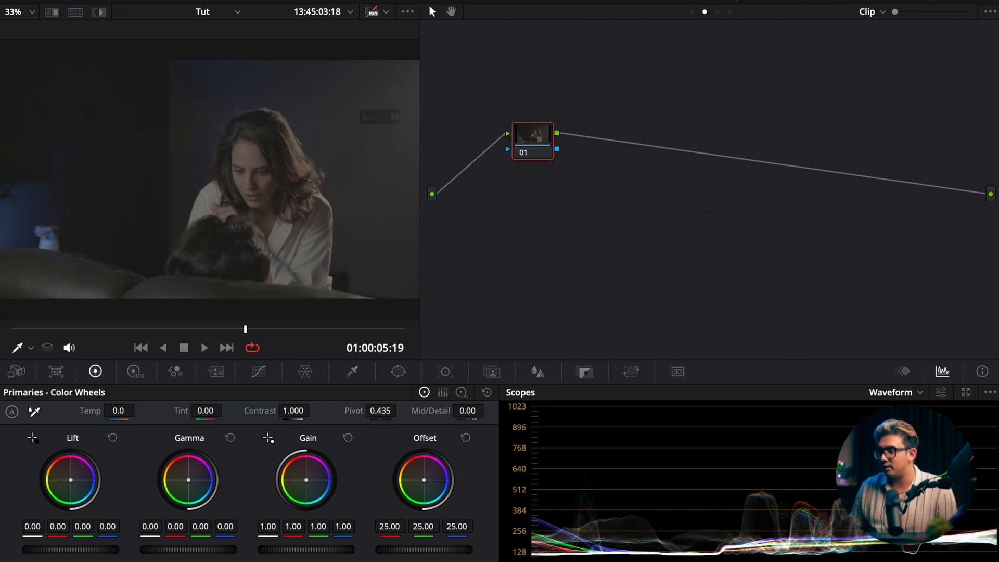
left_click_drag(535, 151, 612, 178)
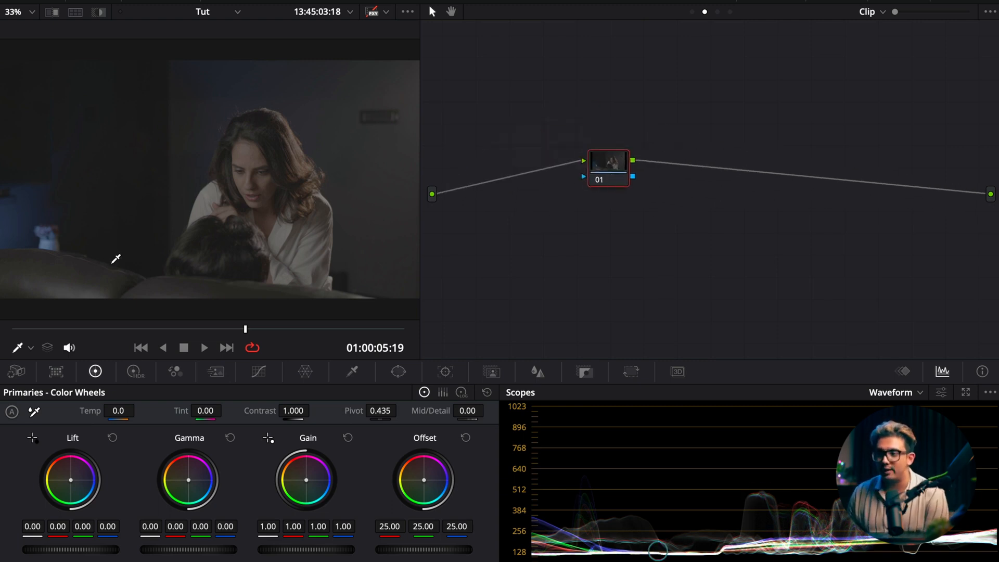
mouse_move(245, 332)
left_mouse_down()
mouse_move(230, 331)
mouse_move(257, 332)
left_mouse_up()
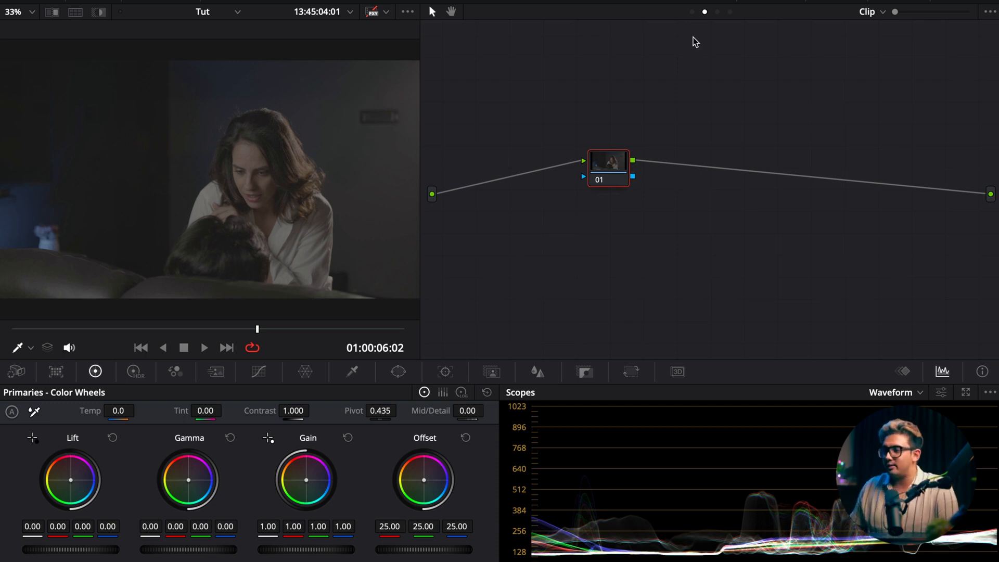
left_click(215, 1)
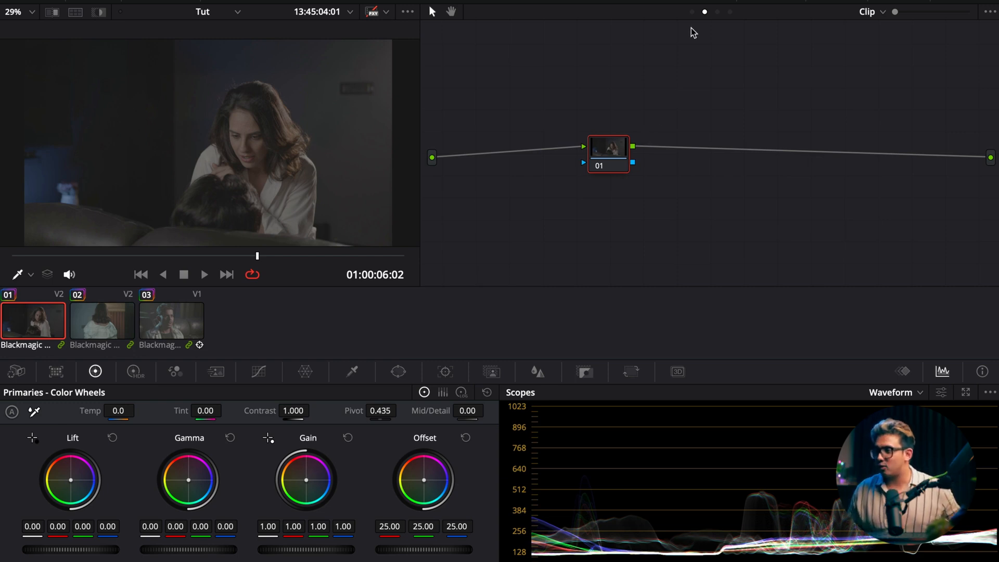
Step: Review the Color Space Transform input options of the DWG node at Group Pre-Clip level and enable that node
left_click(692, 11)
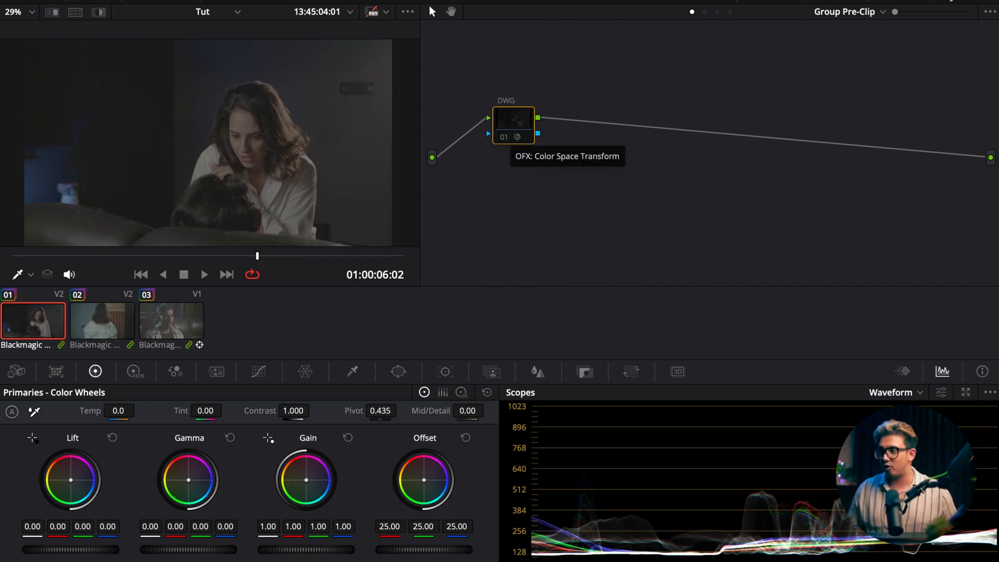
left_click(904, 1)
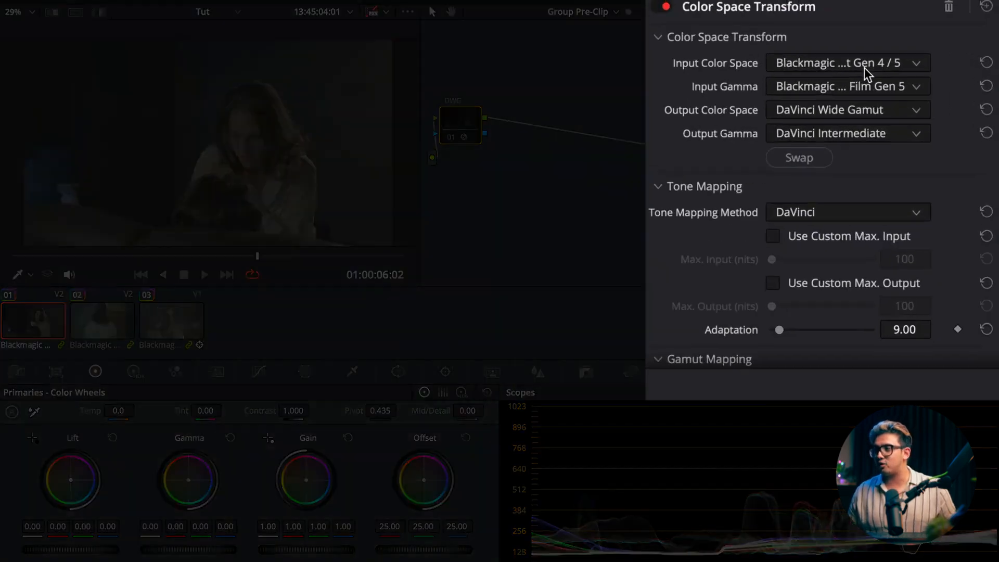
left_click(863, 68)
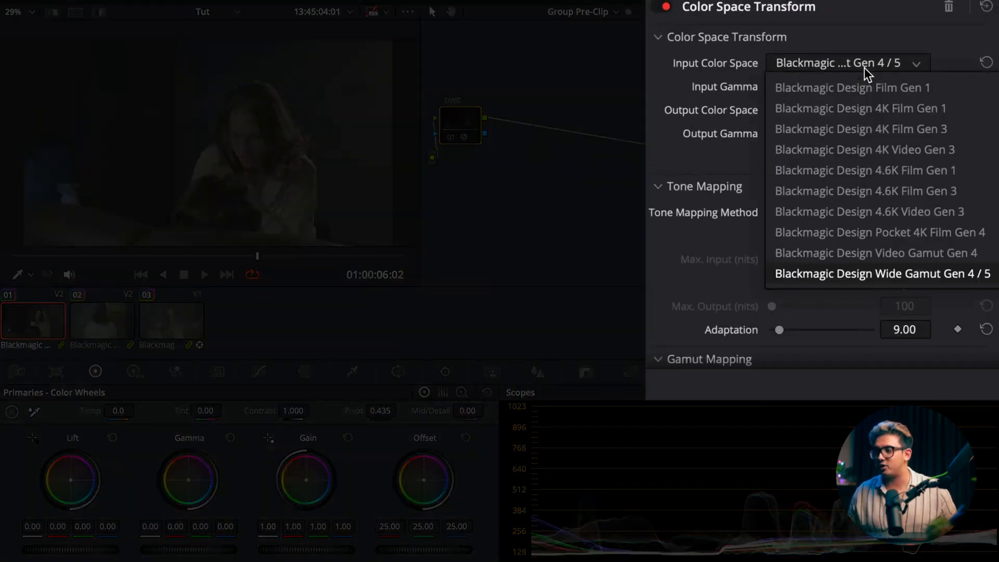
left_click(882, 43)
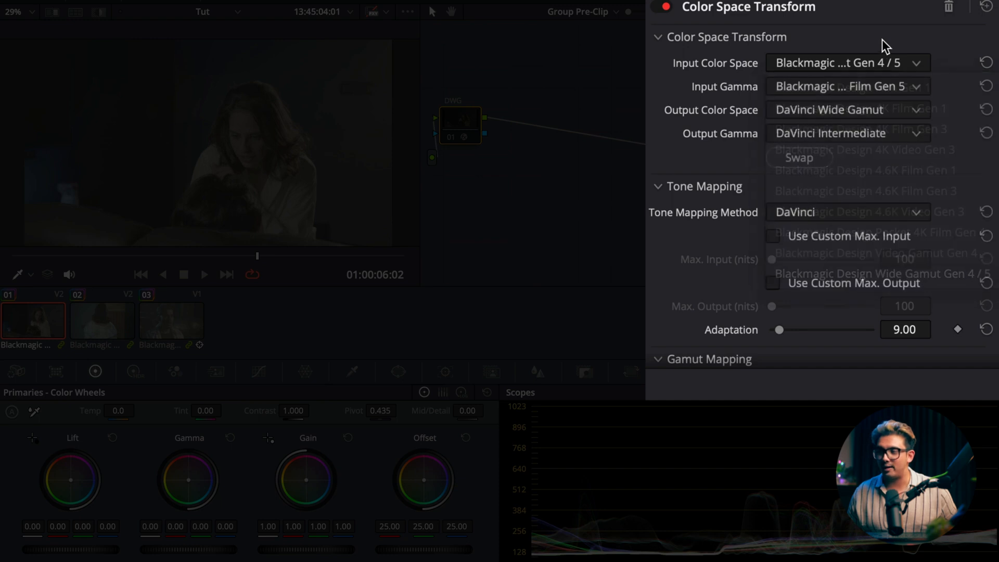
left_click(882, 89)
left_click(943, 48)
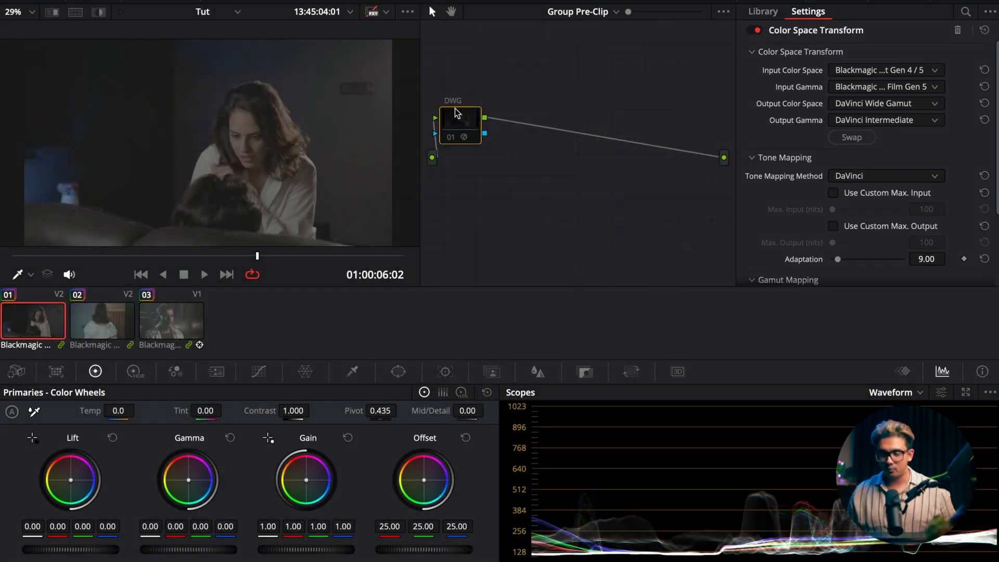
left_click_drag(459, 116, 483, 112)
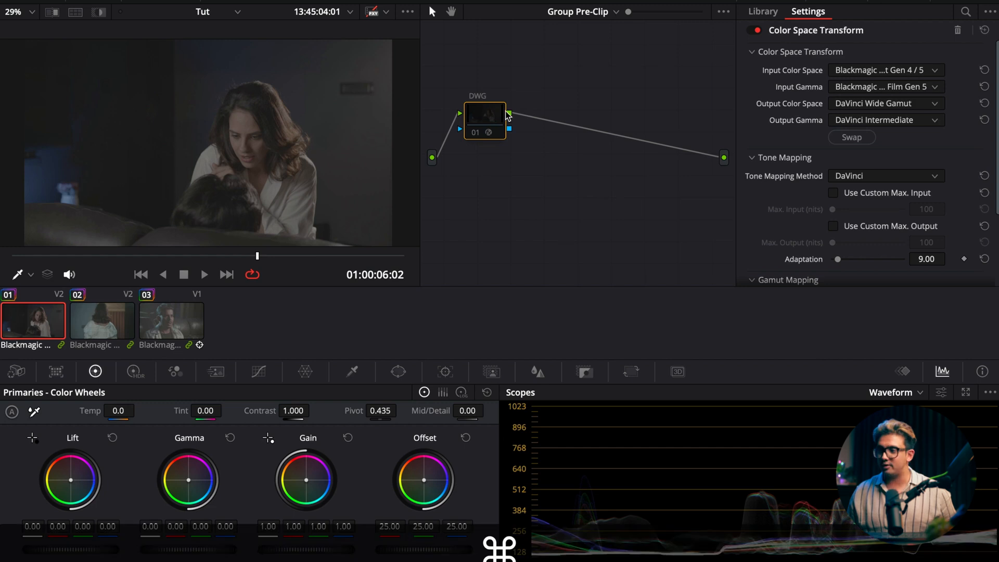
key("super+d")
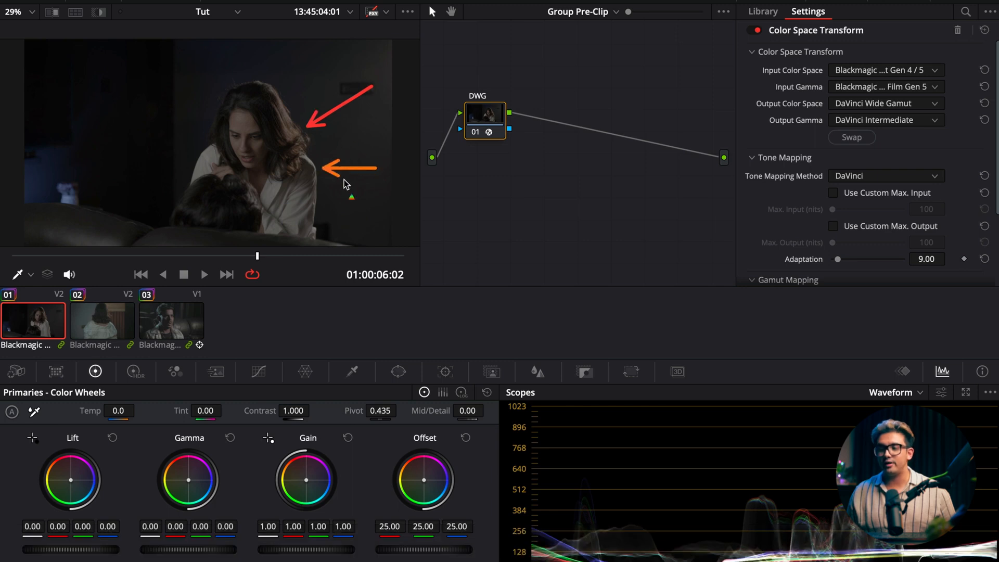
Step: At Group Post-Clip level, enable the REC 709 Color Space Transform node and move the 2383 node closer to it
left_click(602, 15)
left_click(603, 58)
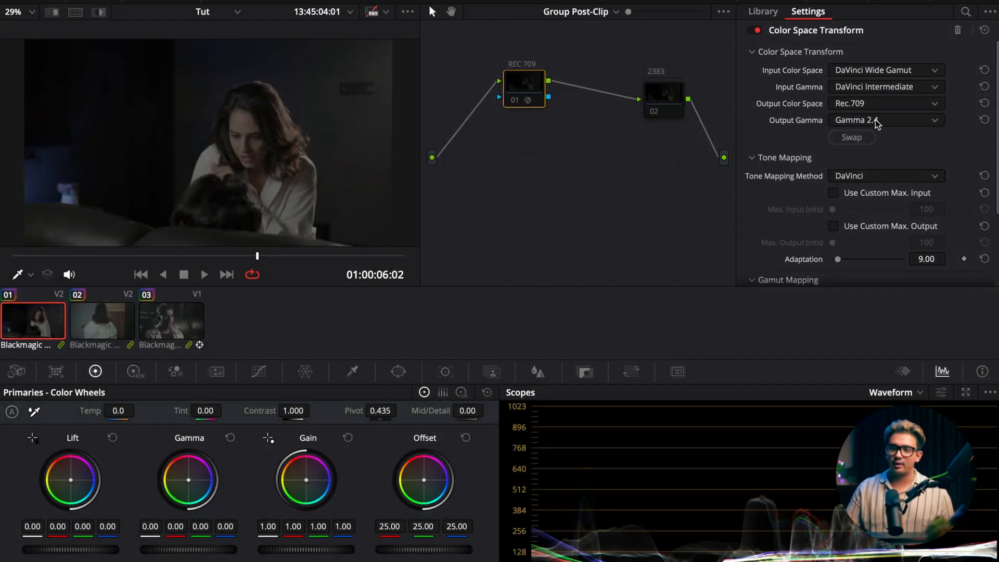
left_click_drag(523, 91, 514, 80)
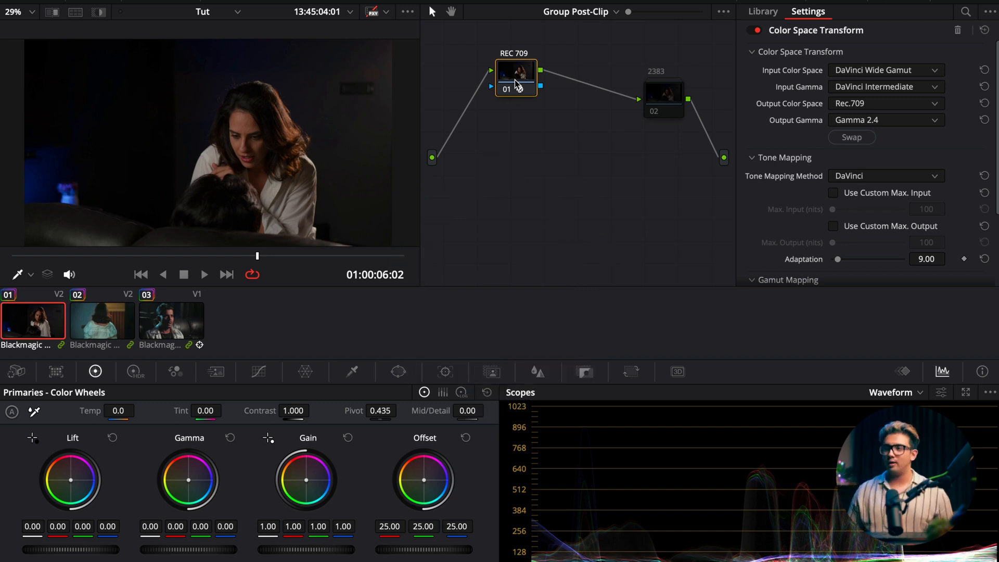
left_click_drag(654, 100, 605, 82)
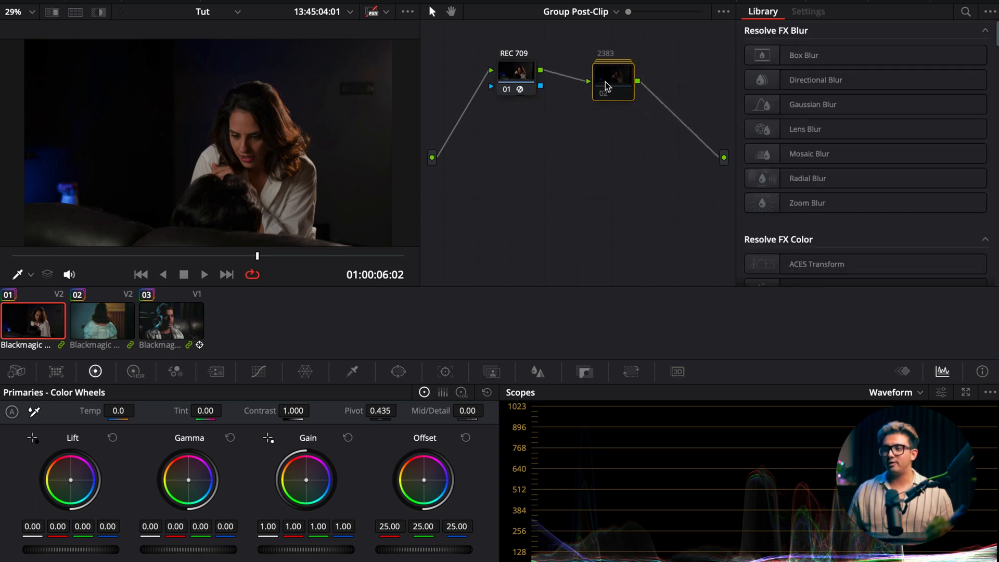
Step: Open the 2383 compound node and examine the Color Space Transform settings of the Cineon node inside it
right_click(604, 82)
left_click(559, 133)
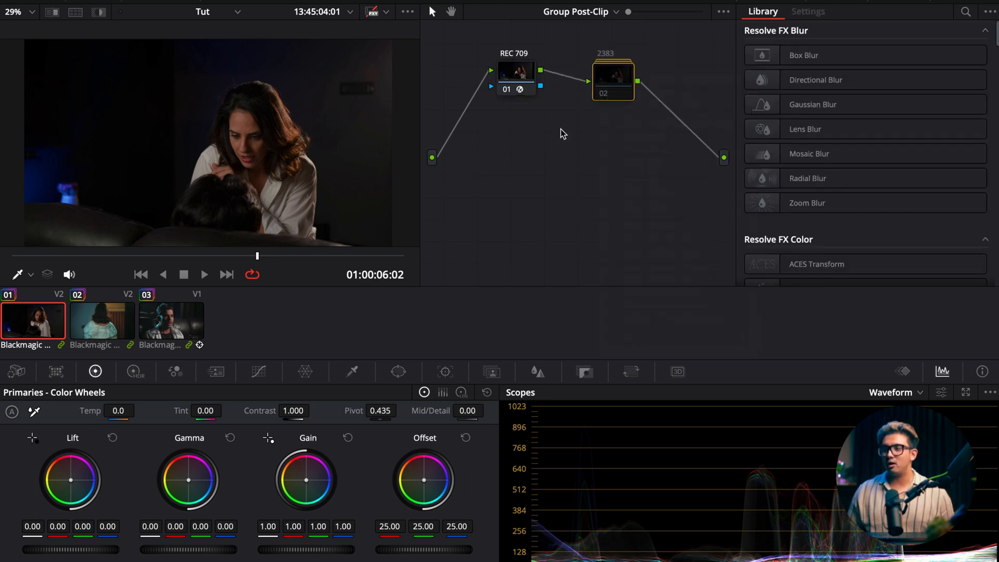
right_click(608, 78)
left_click(644, 108)
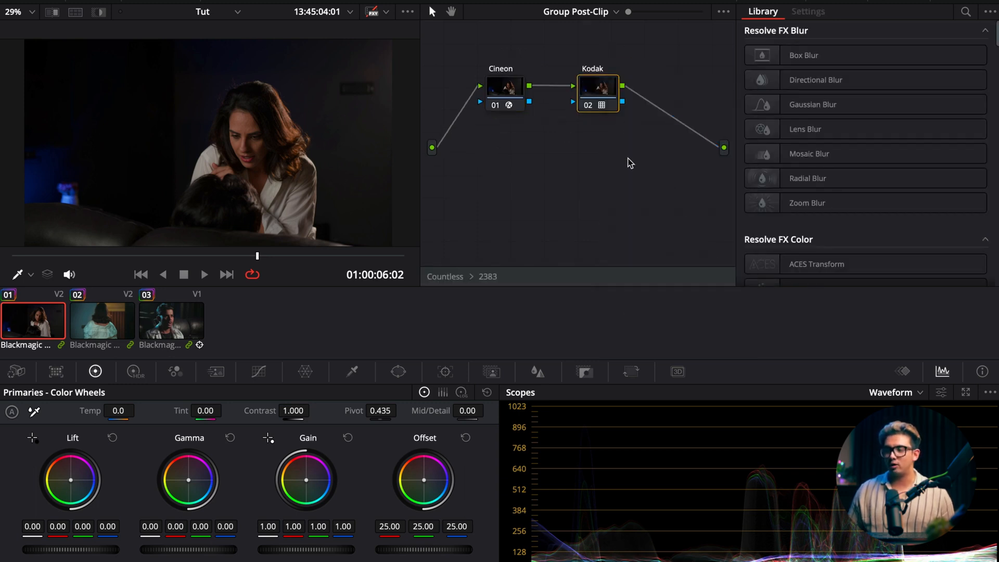
left_click(503, 93)
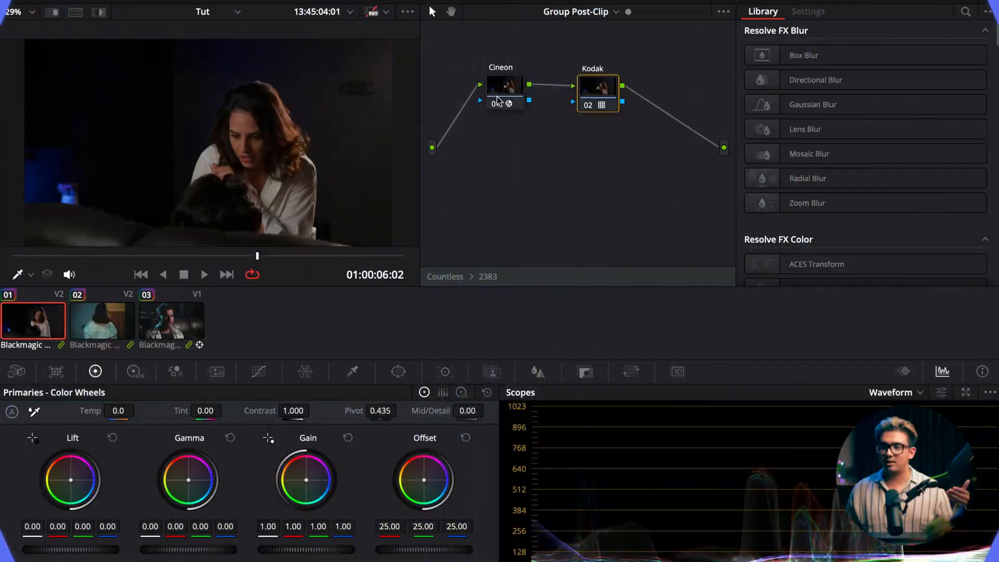
left_click(497, 101)
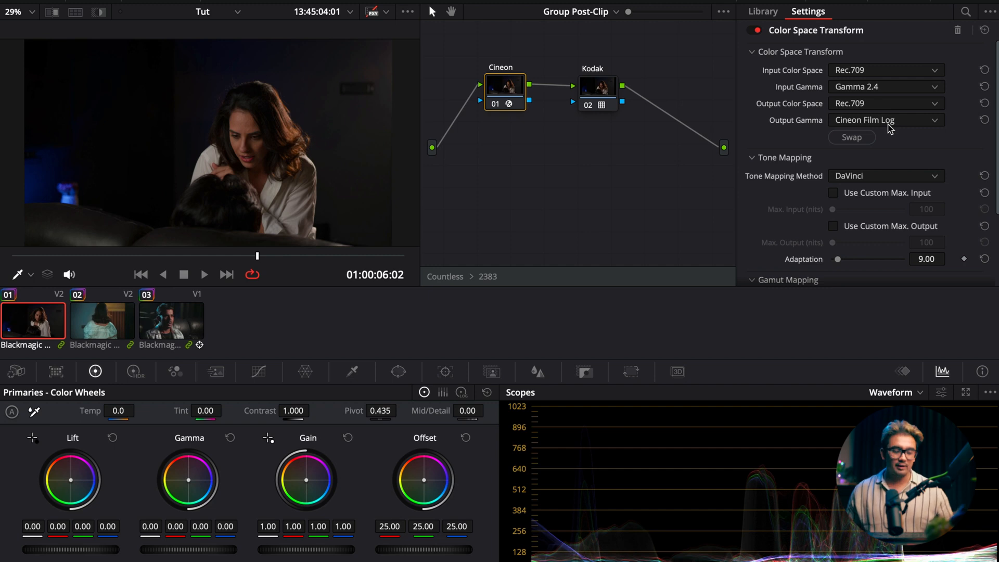
Step: Check which Film Looks LUT the Kodak node uses, leaving it as is, and return to the parent group graph
left_click(604, 97)
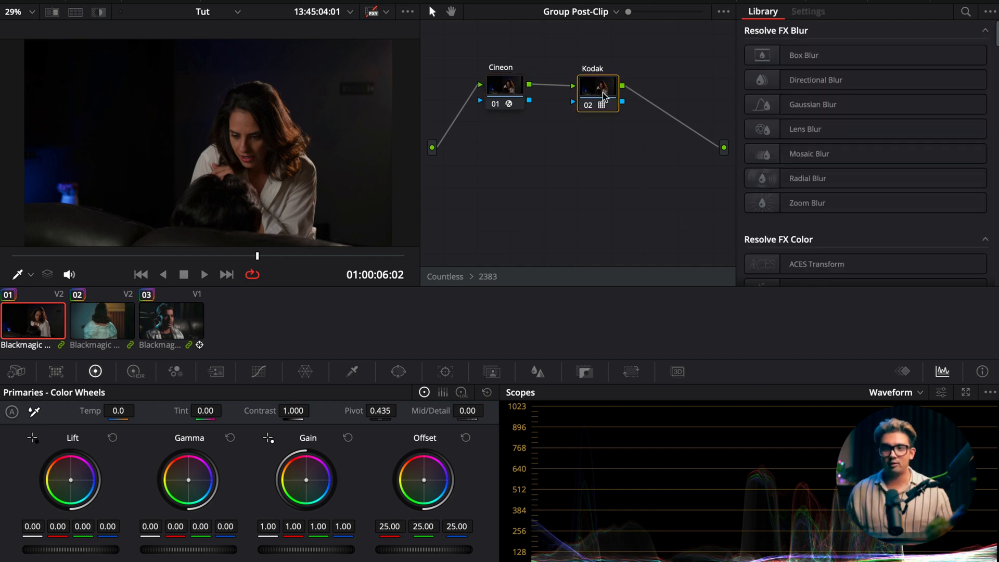
right_click(604, 97)
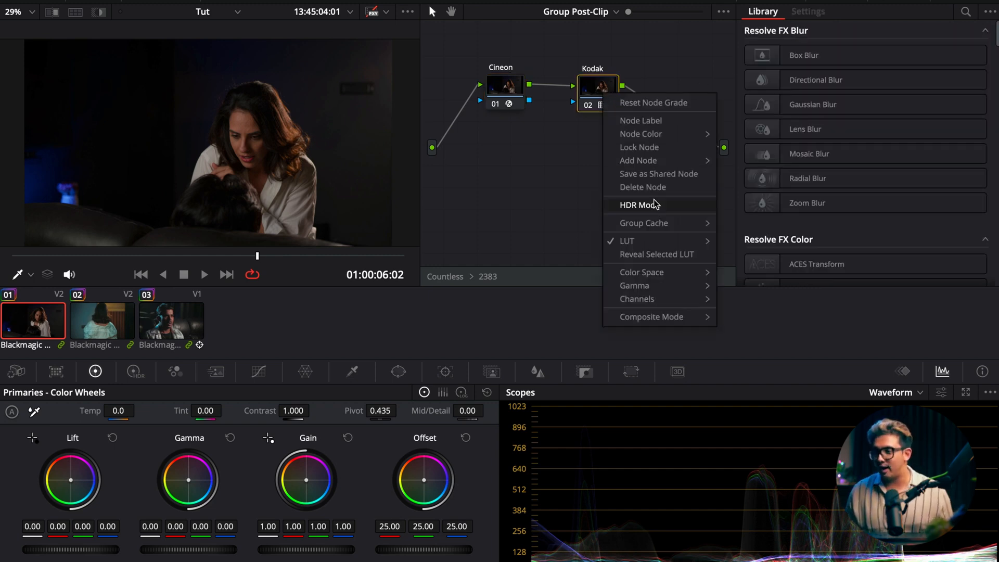
mouse_move(666, 239)
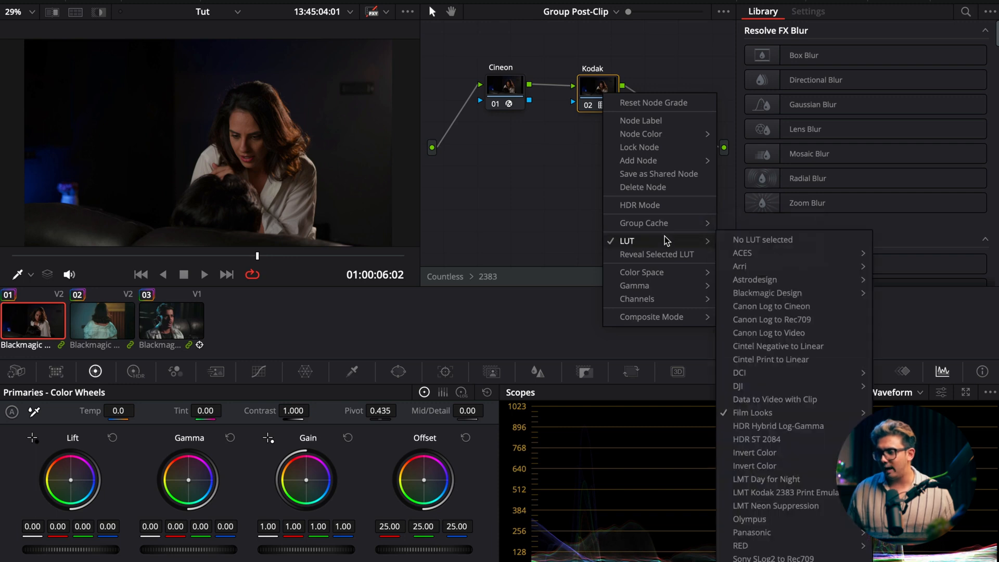
mouse_move(779, 411)
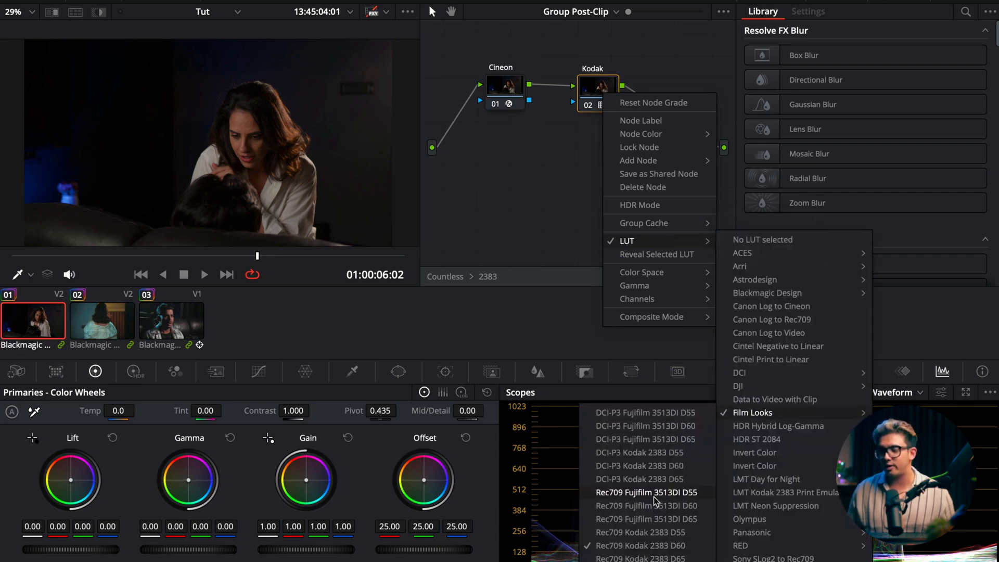
left_click(522, 137)
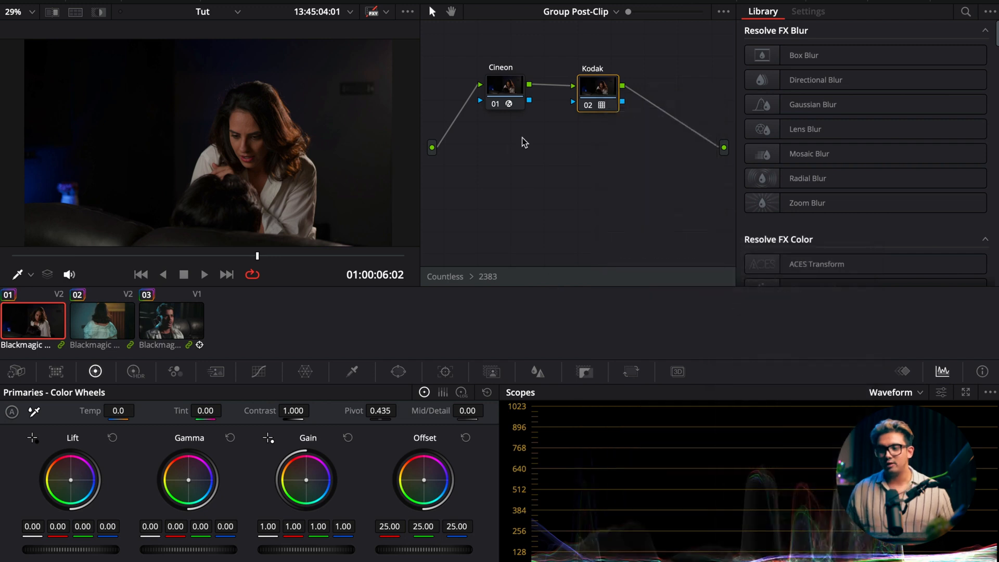
double_click(448, 280)
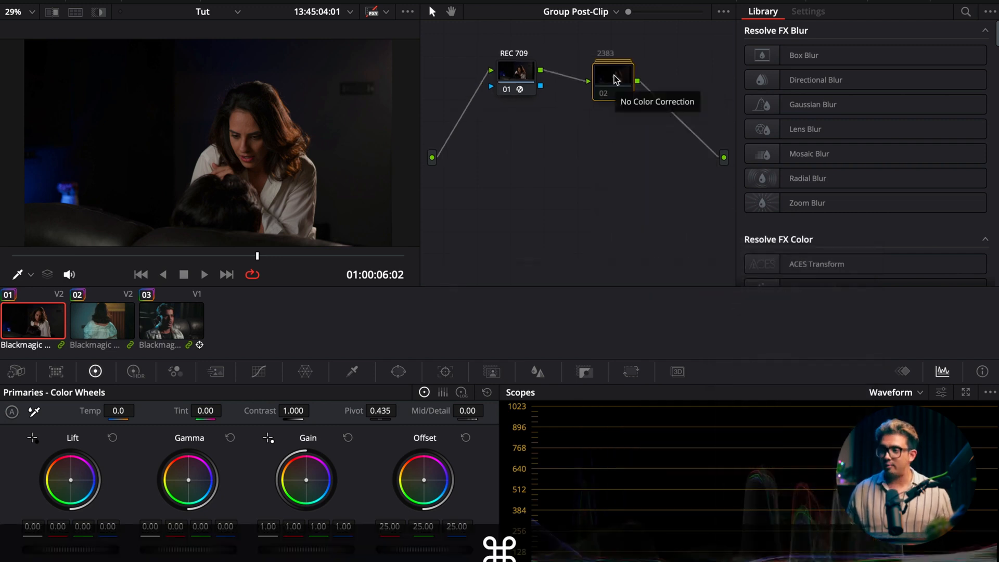
Step: Enable the 2383 compound node and return to the clip-level node graph with the effects panel hidden
key("super+d")
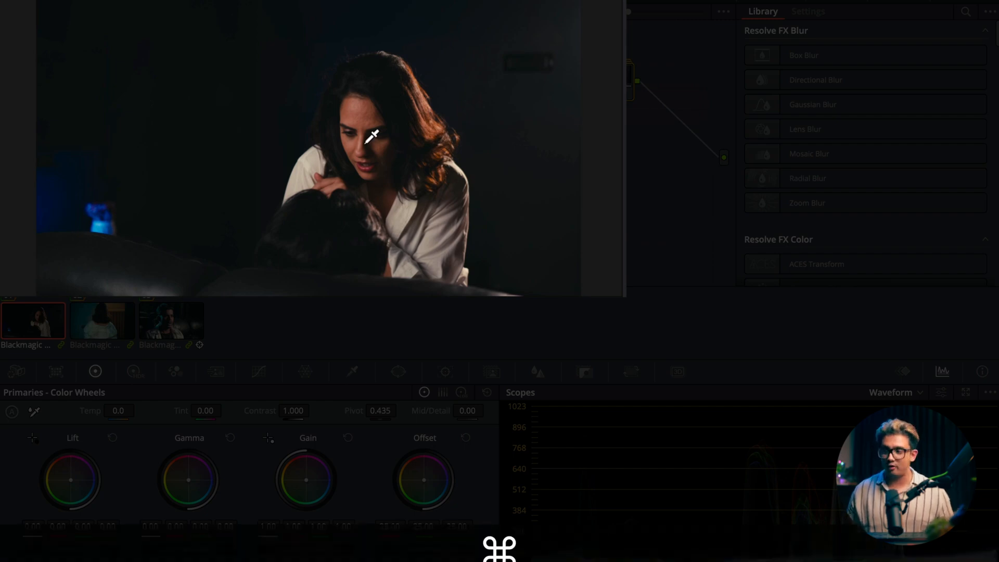
key("super+d")
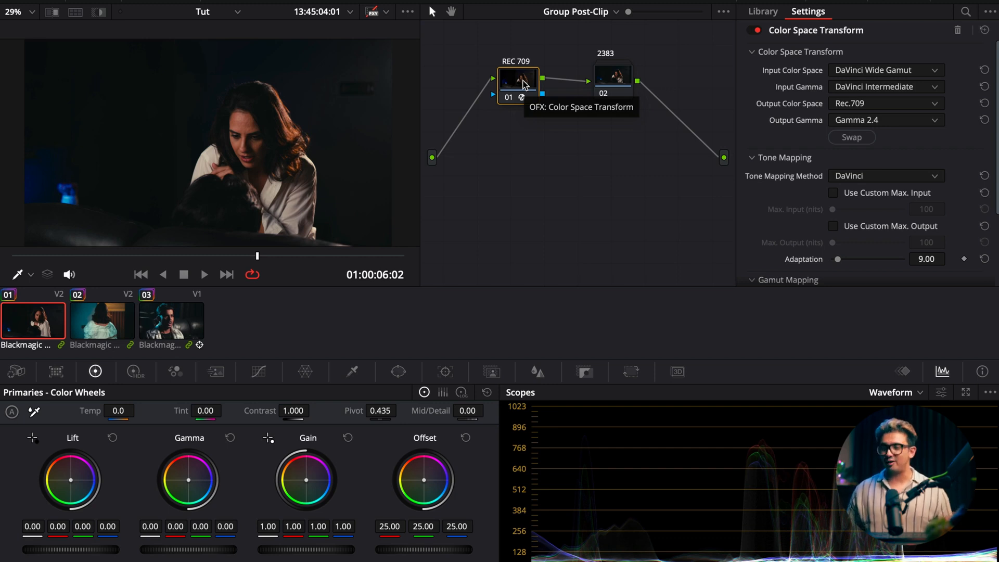
left_click(582, 12)
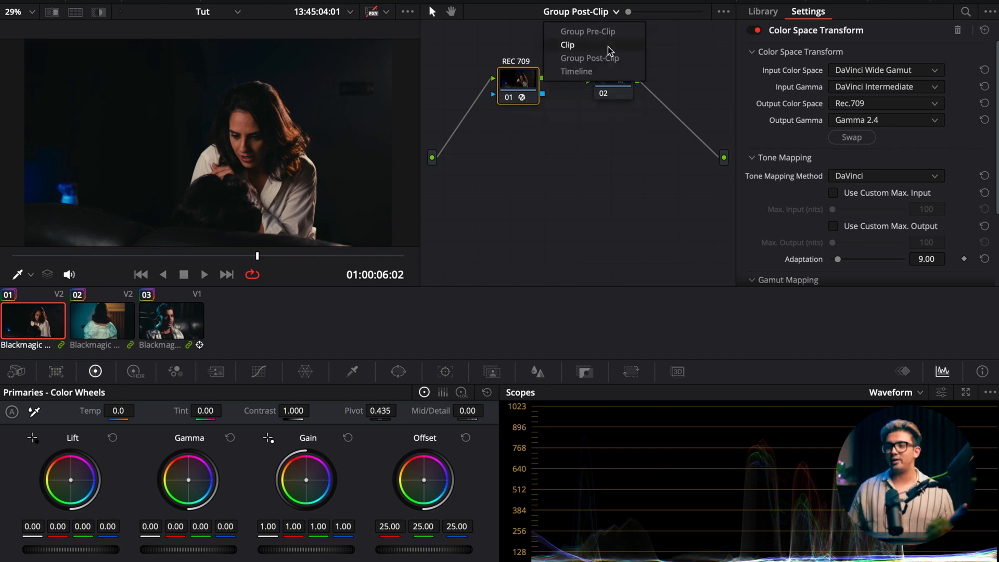
left_click(607, 46)
left_click(891, 1)
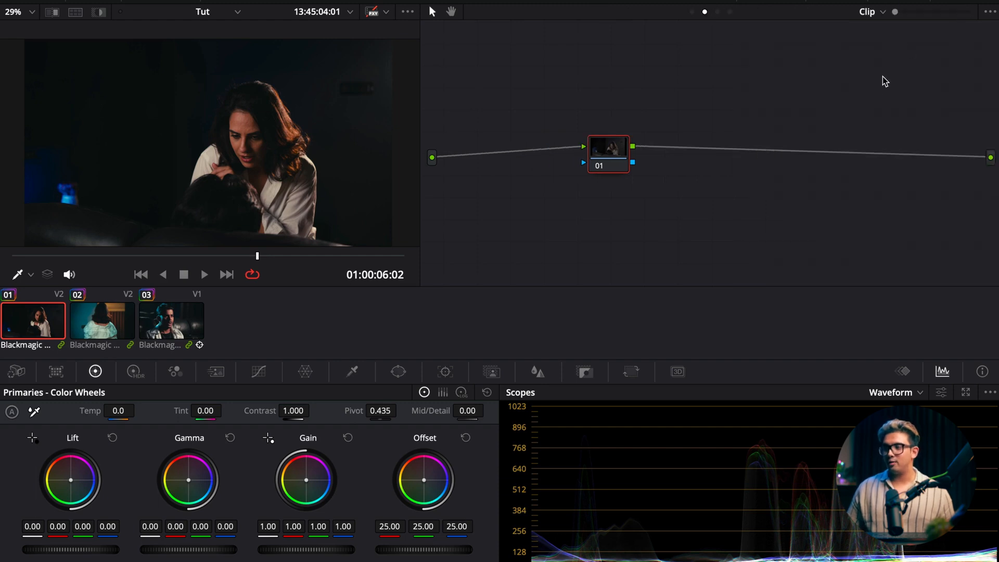
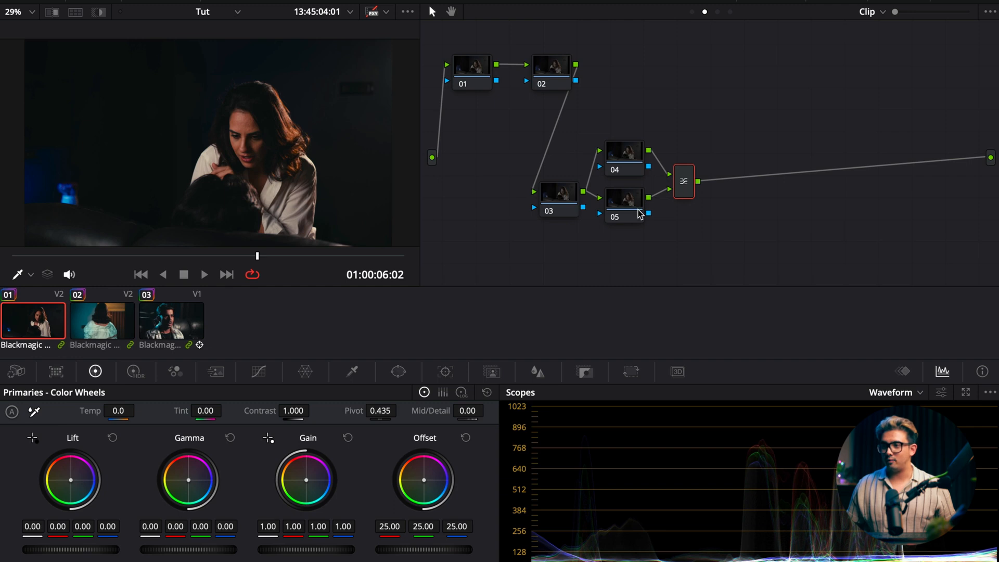
Step: Space out node 05 and the parallel mixer, and add a serial node after the mixer, placed above and to its right
left_click_drag(633, 213, 634, 227)
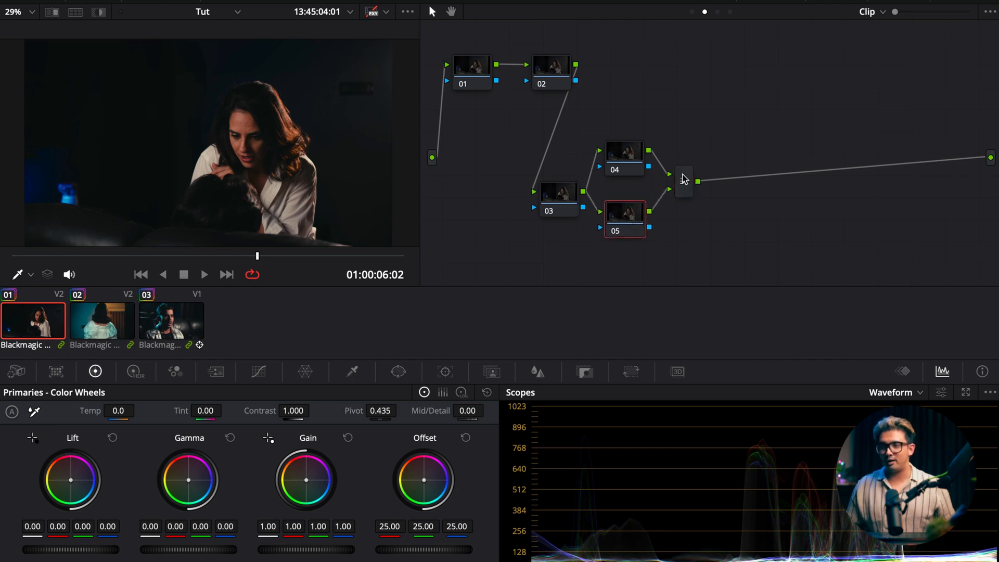
left_click_drag(685, 181, 679, 186)
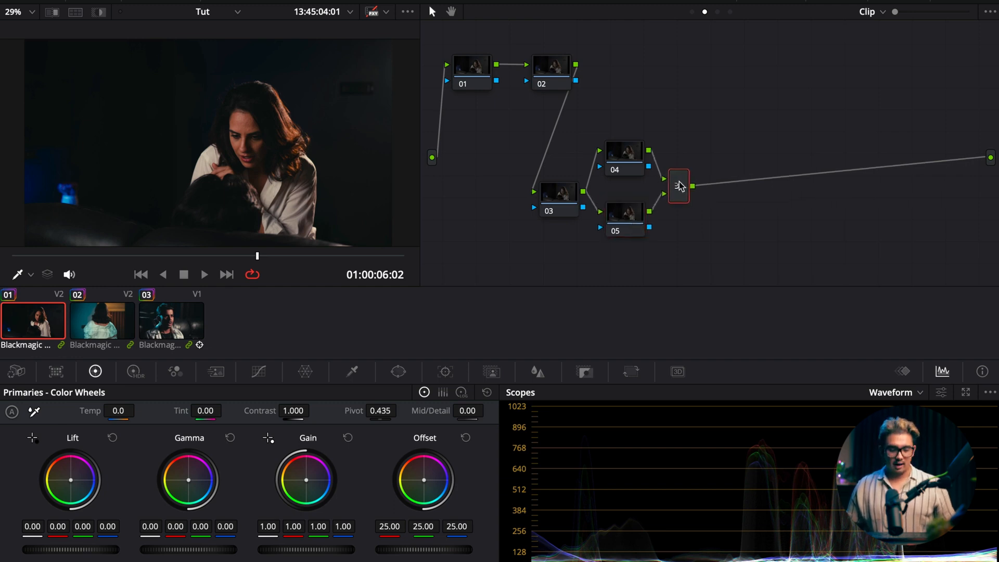
key("alt+s")
left_click_drag(742, 190, 736, 114)
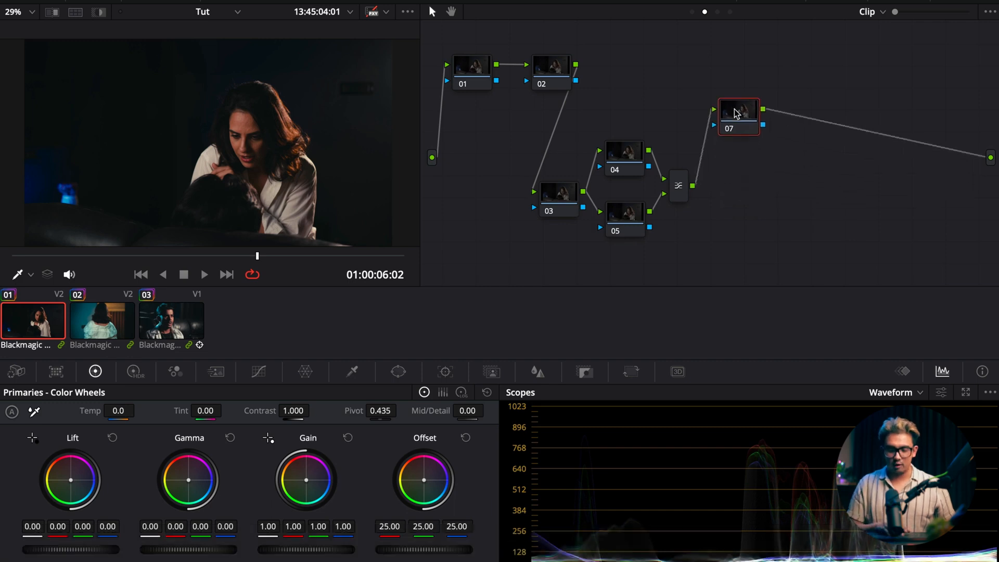
Step: Add two layer nodes beneath node 07 and lower the layer mixer so it sits level with the middle layer
key("alt+l")
key("alt+l")
left_click(807, 117)
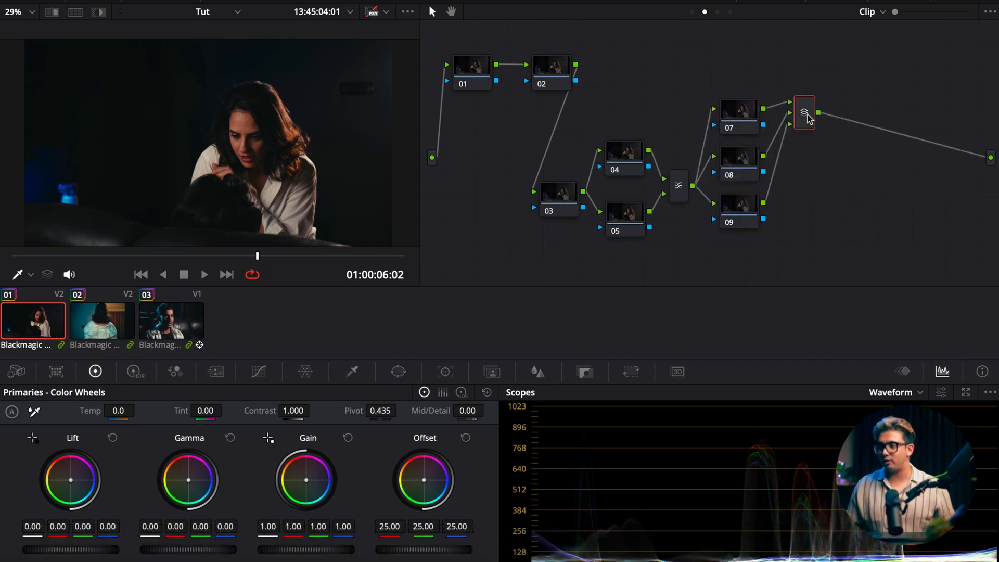
left_click_drag(809, 118, 810, 171)
Step: Add two serial nodes after the layer mixer and move both up in line with nodes 01 and 02
key("alt+s")
key("alt+s")
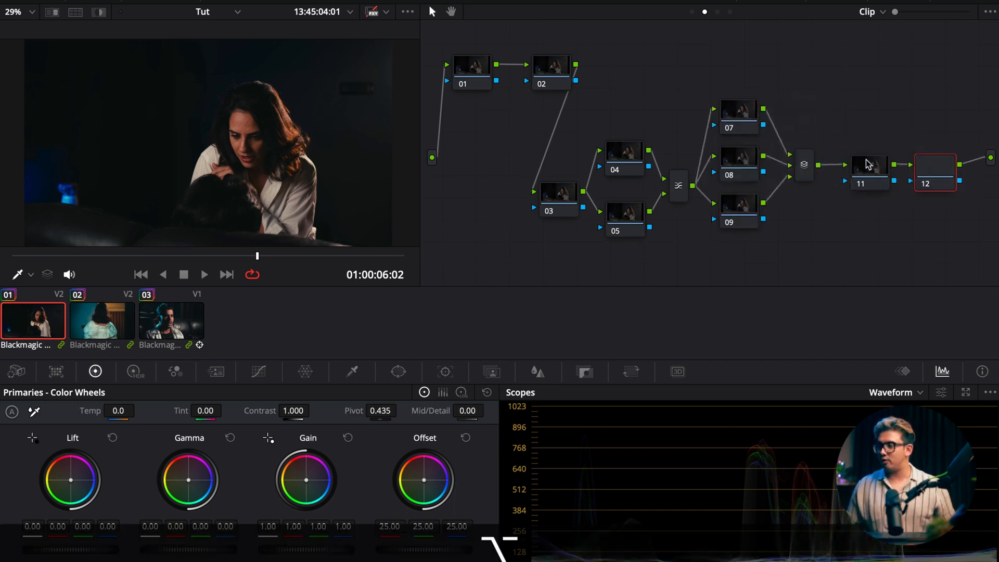
left_click_drag(936, 188, 921, 87)
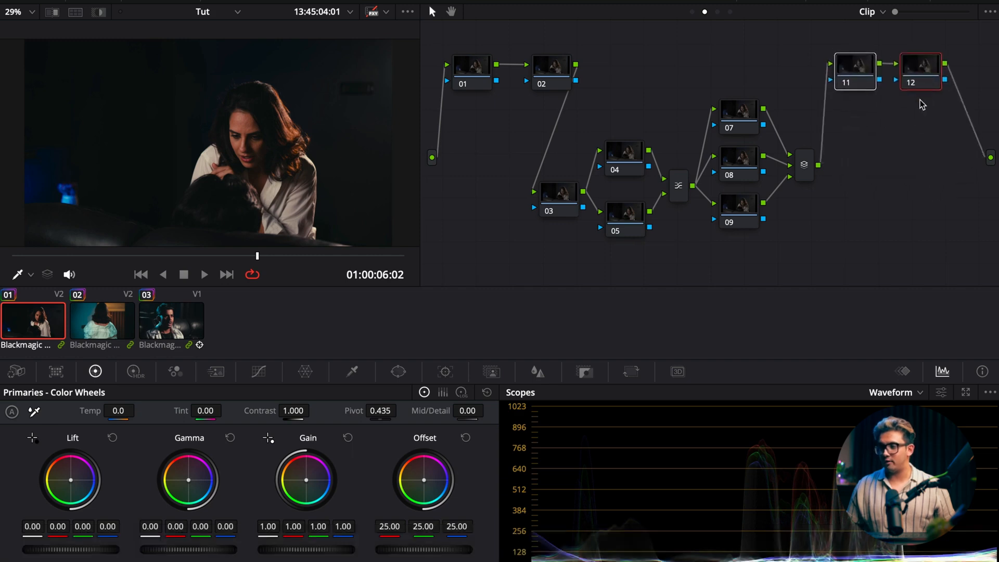
Step: Add two serial nodes after node 12, placing them side by side below the three layer nodes
left_click(914, 161)
key("alt+s")
left_click_drag(469, 122, 806, 263)
key("alt+s")
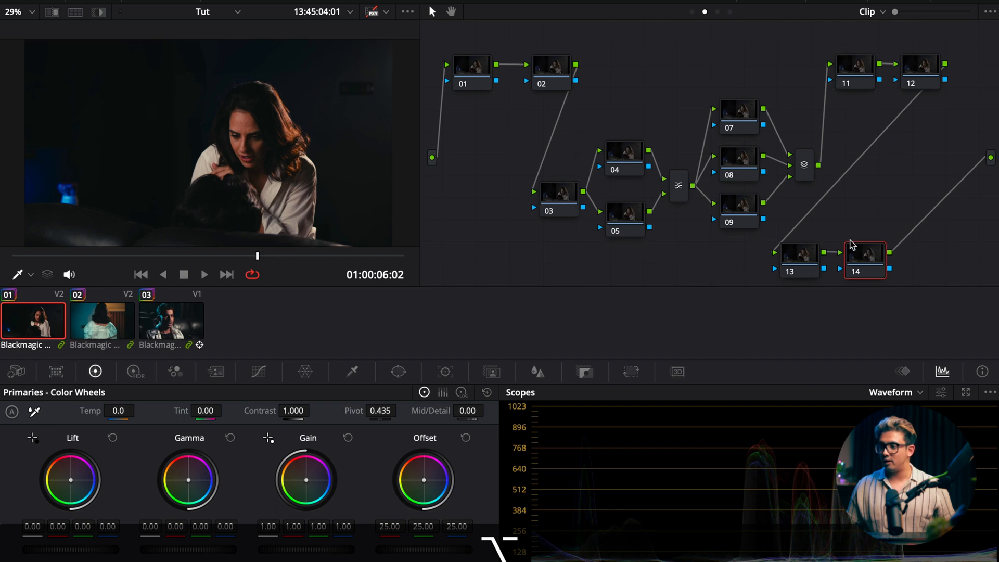
left_click_drag(865, 253, 866, 253)
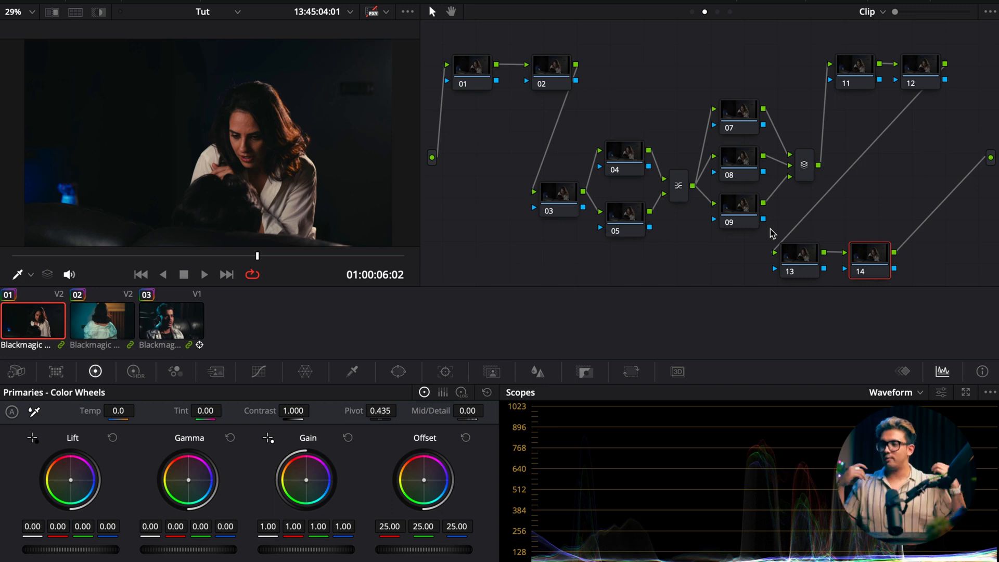
Step: Review the node tree stage by stage, from nodes 01 and 02 through the layer nodes to 13 and 14
left_click_drag(474, 75, 468, 68)
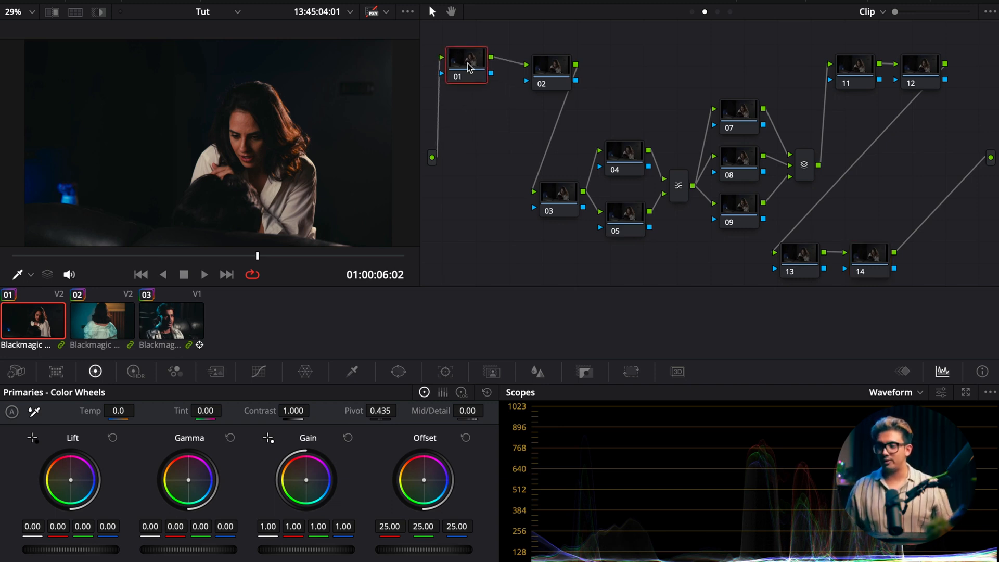
left_click_drag(554, 74, 538, 69)
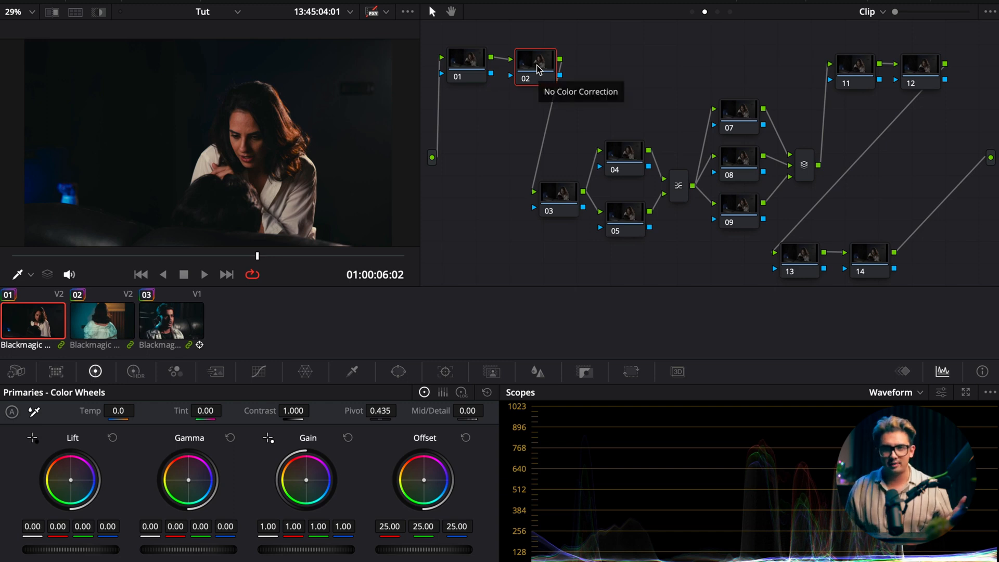
left_click(558, 205)
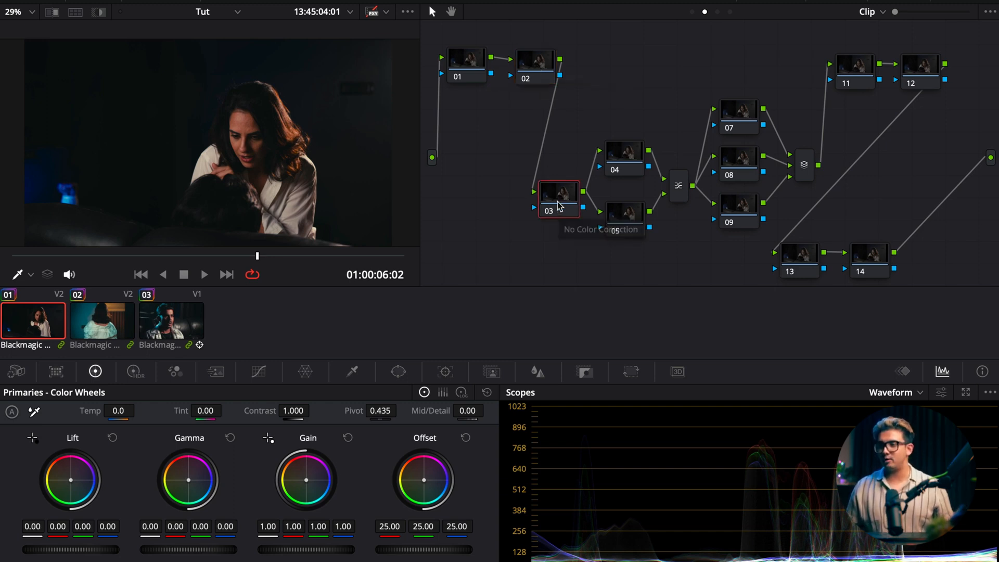
left_click(626, 164)
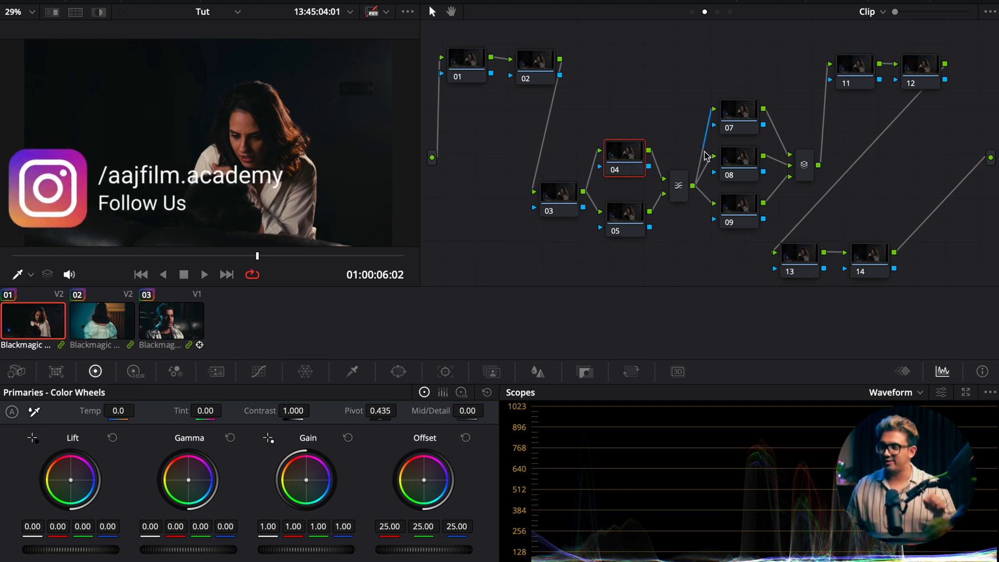
left_click_drag(713, 74, 765, 234)
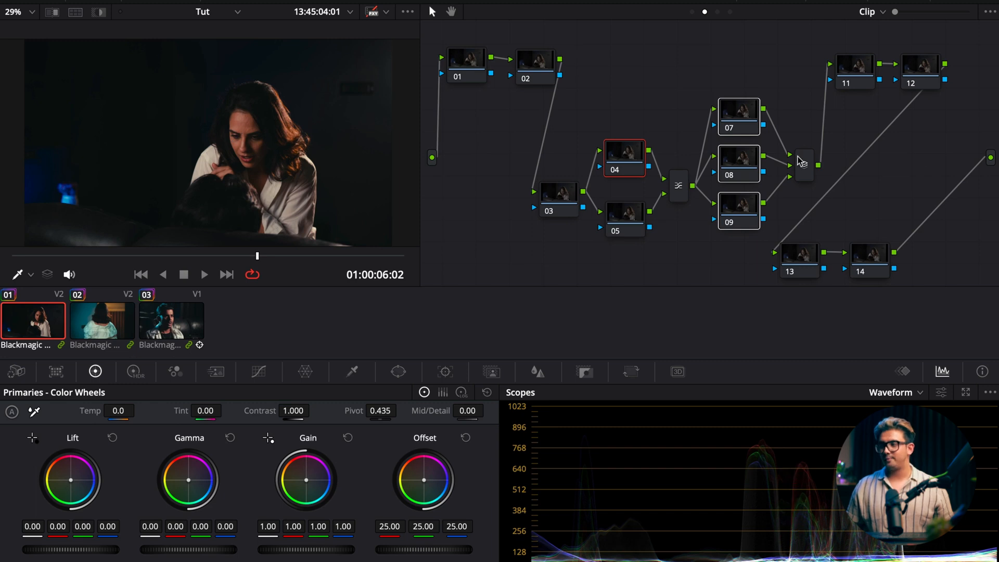
left_click_drag(822, 41, 947, 93)
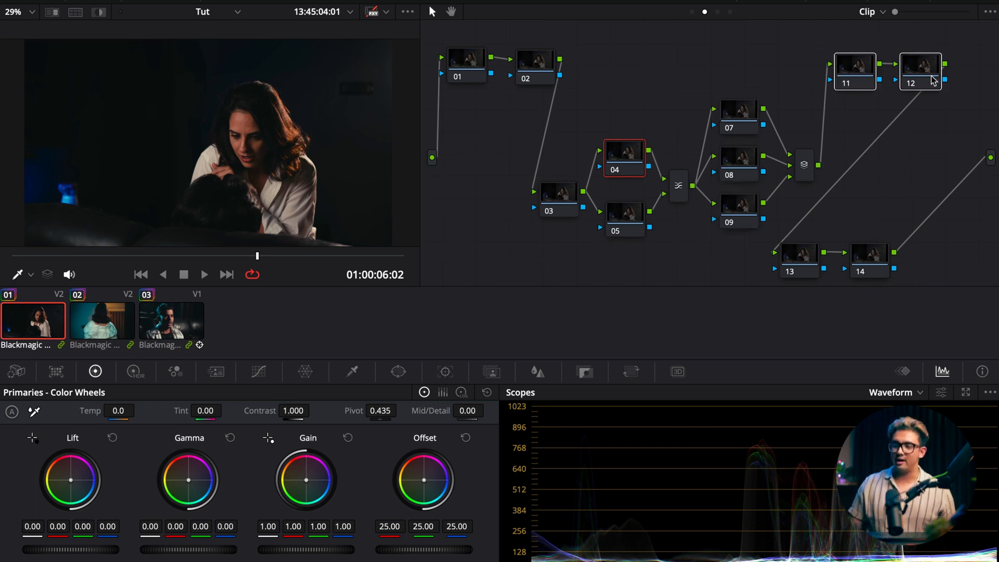
left_click_drag(745, 251, 904, 279)
left_click(826, 227)
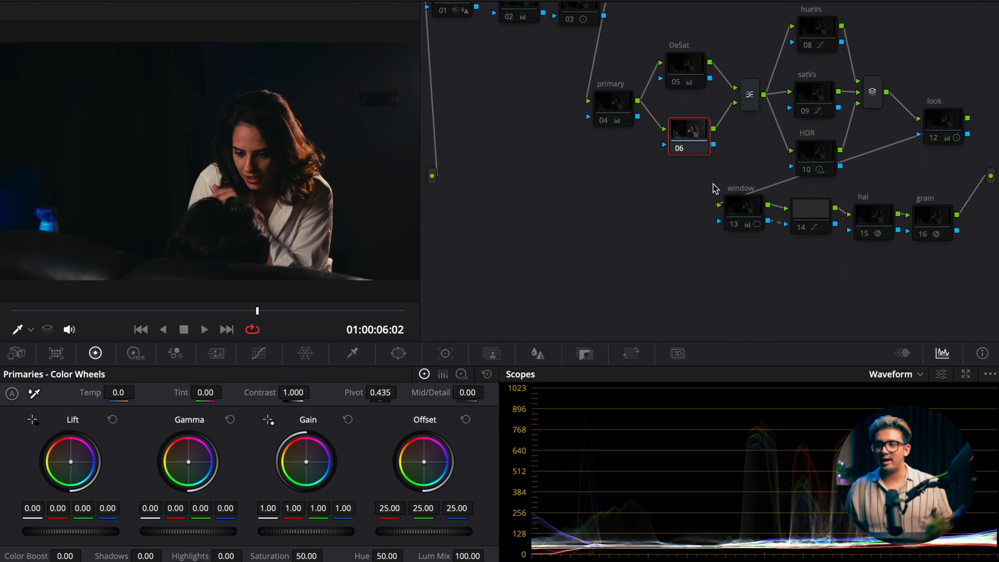
Step: Check the color wheel settings of the primary node 04 and enable the node
left_click_drag(568, 226, 475, 260)
left_click_drag(810, 96, 781, 128)
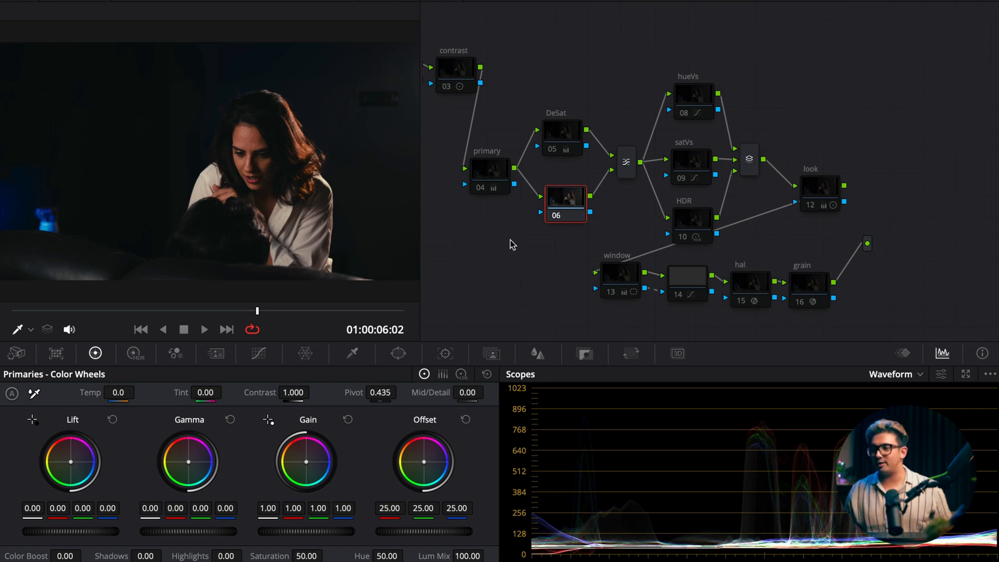
left_click_drag(508, 241, 611, 266)
left_click_drag(502, 239, 557, 230)
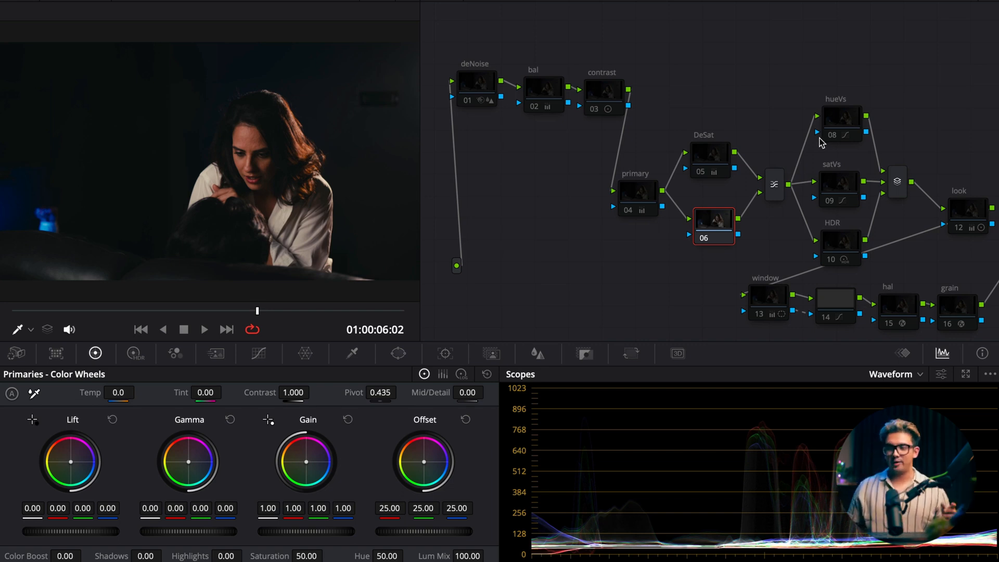
left_click(646, 193)
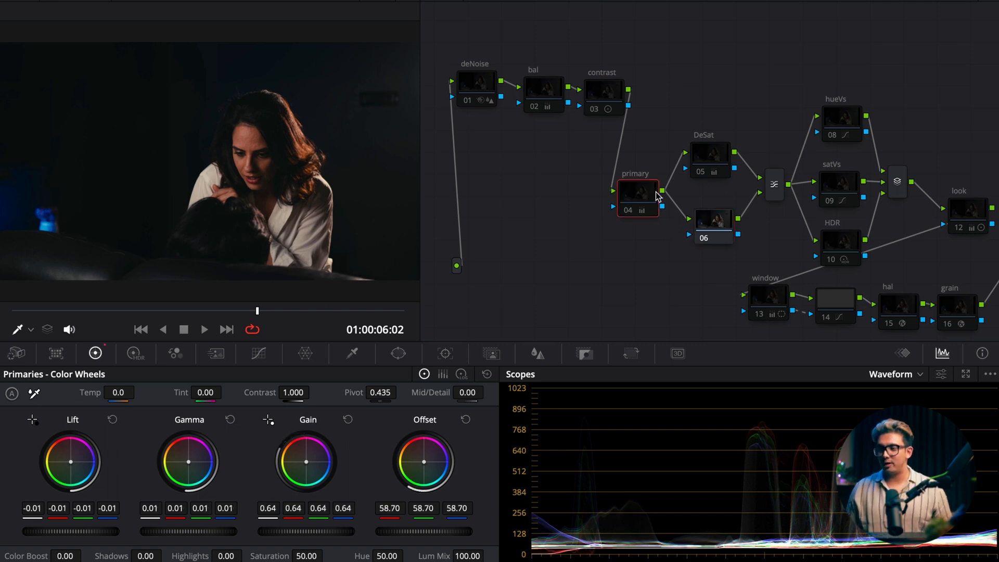
mouse_move(658, 197)
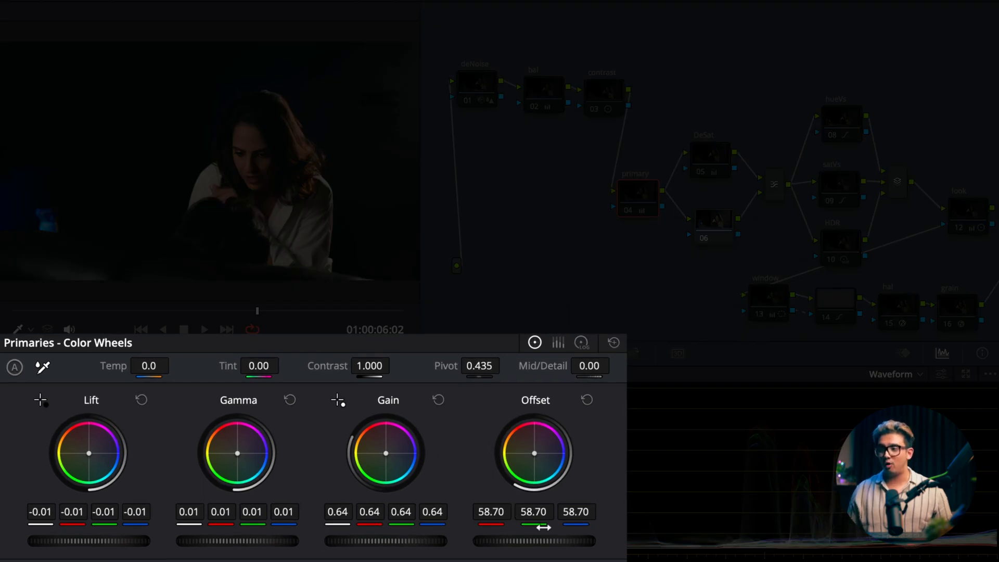
key("super+d")
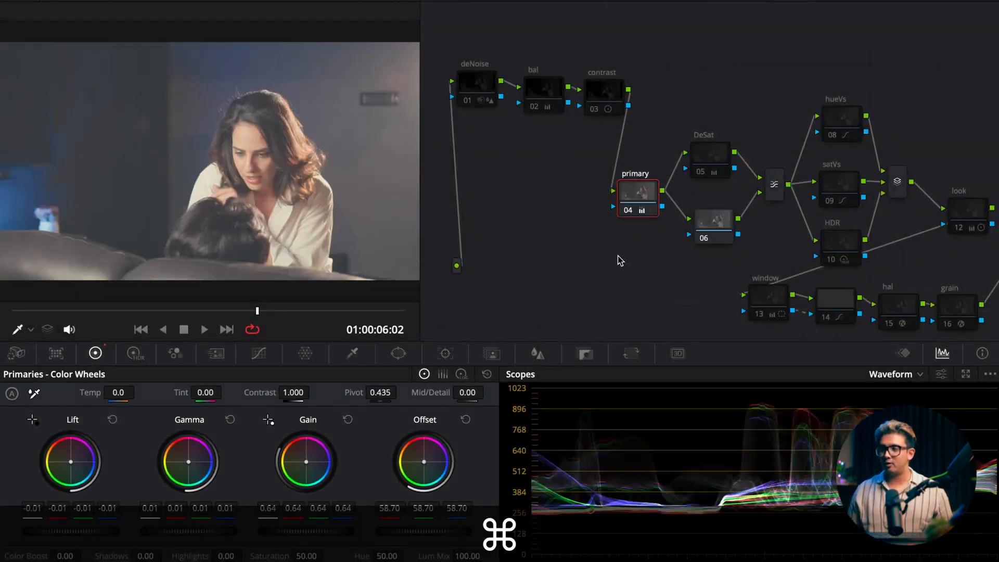
Step: Try lowering the primary node's offset and resetting its gain and lift, undoing each change
left_click_drag(642, 187, 638, 189)
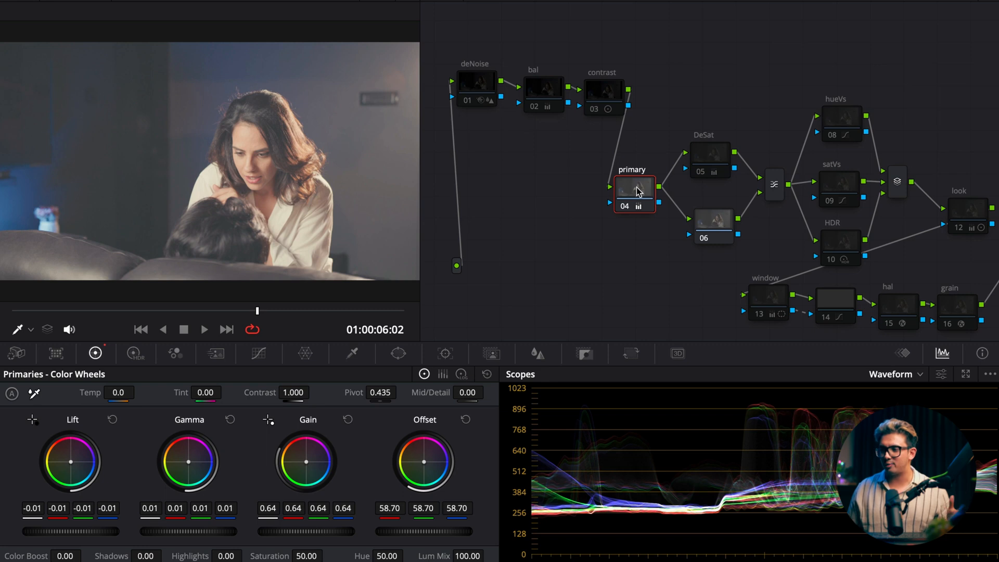
left_click_drag(424, 530, 359, 530)
key("super+z")
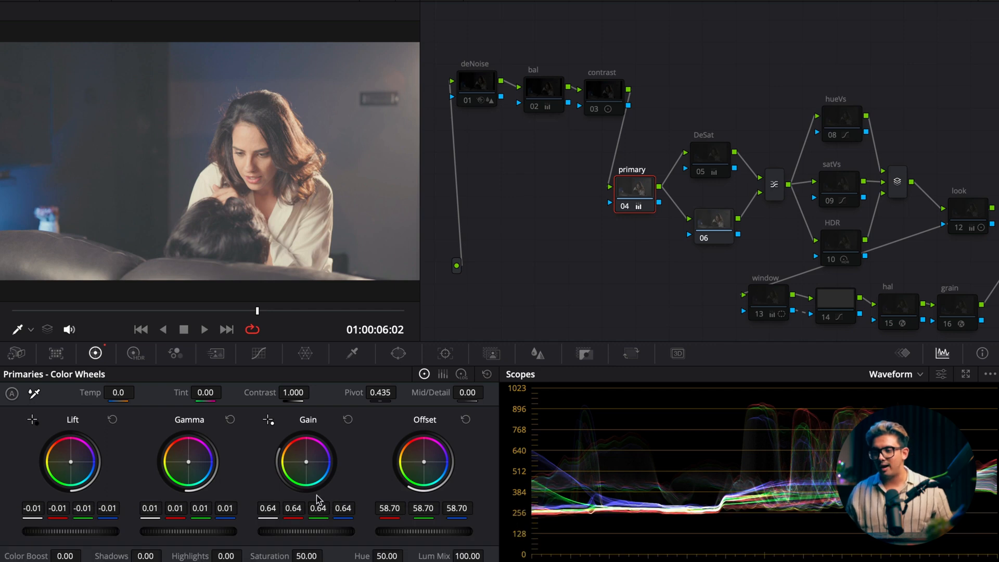
left_click(347, 419)
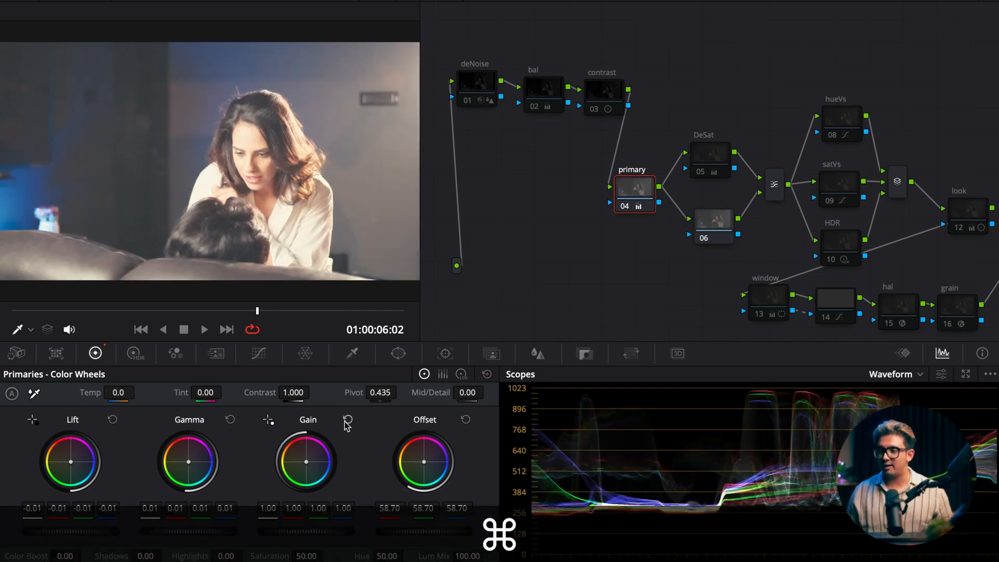
key("super+z")
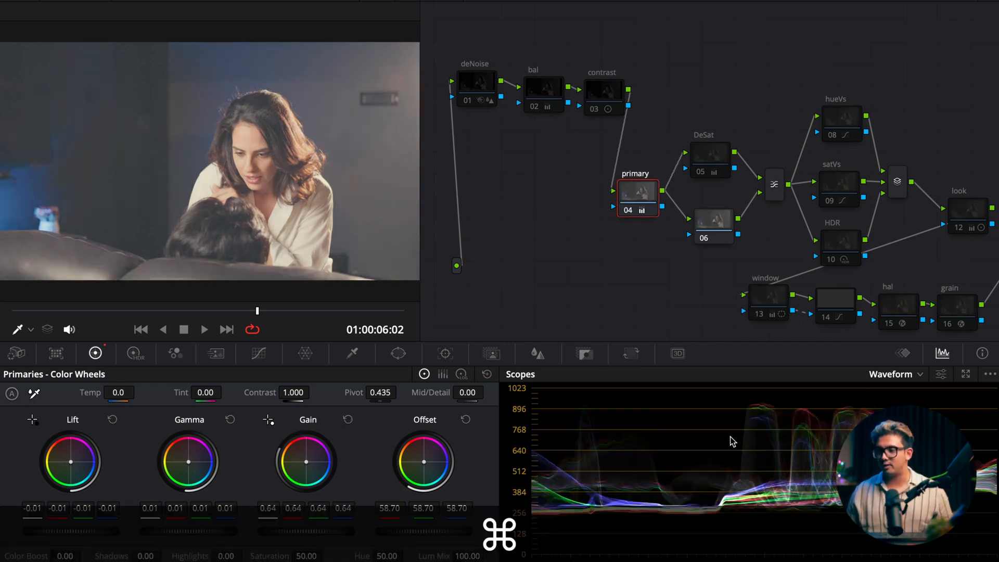
left_click(112, 419)
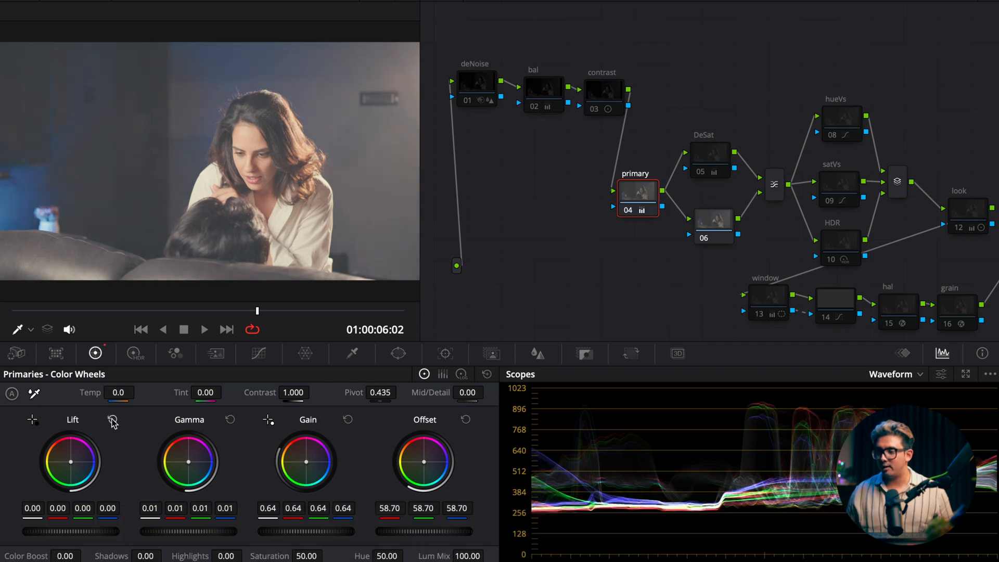
key("super+z")
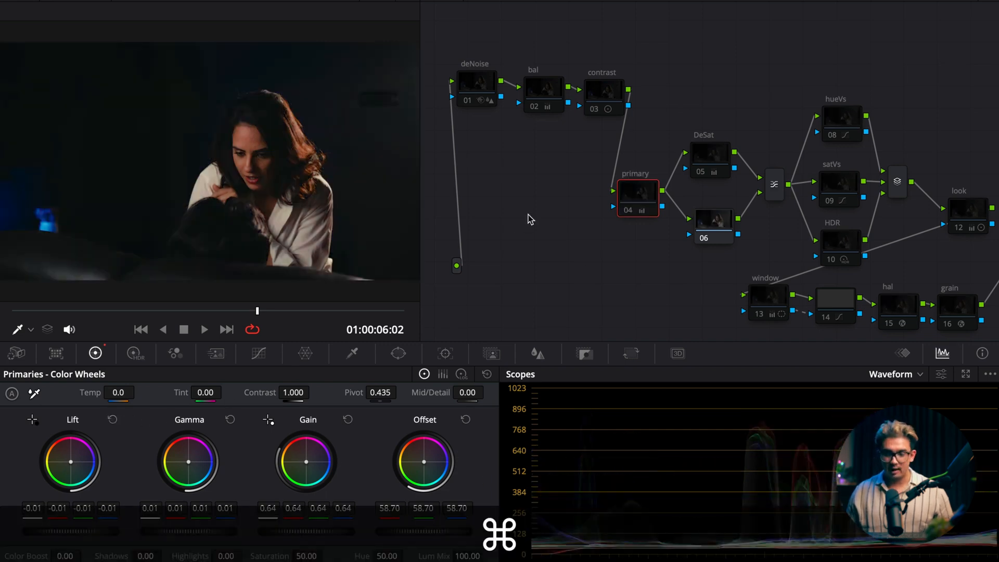
Step: Re-enable the primary node and nudge it, the mixer and node 06 slightly lower
key("super+d")
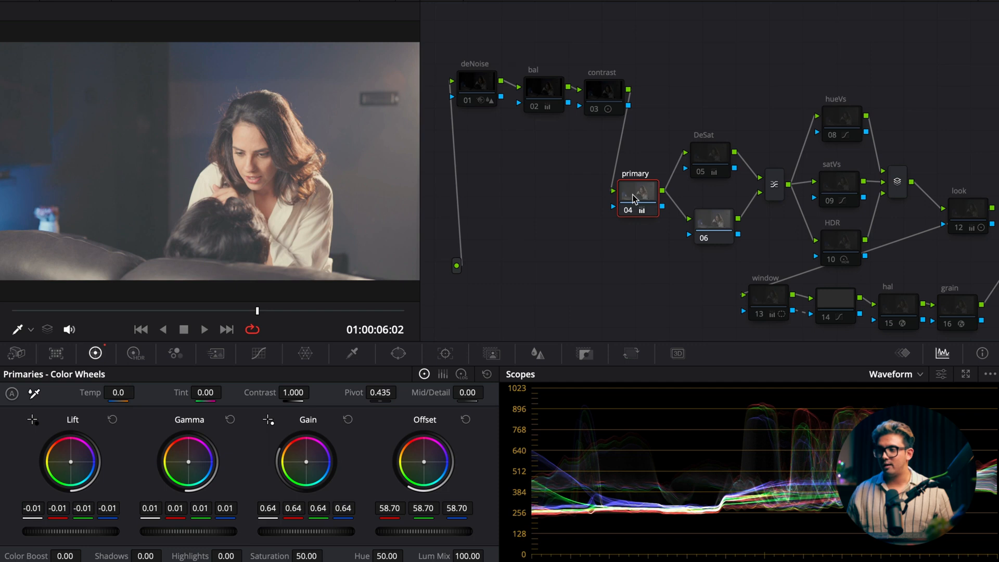
left_click_drag(632, 199, 634, 208)
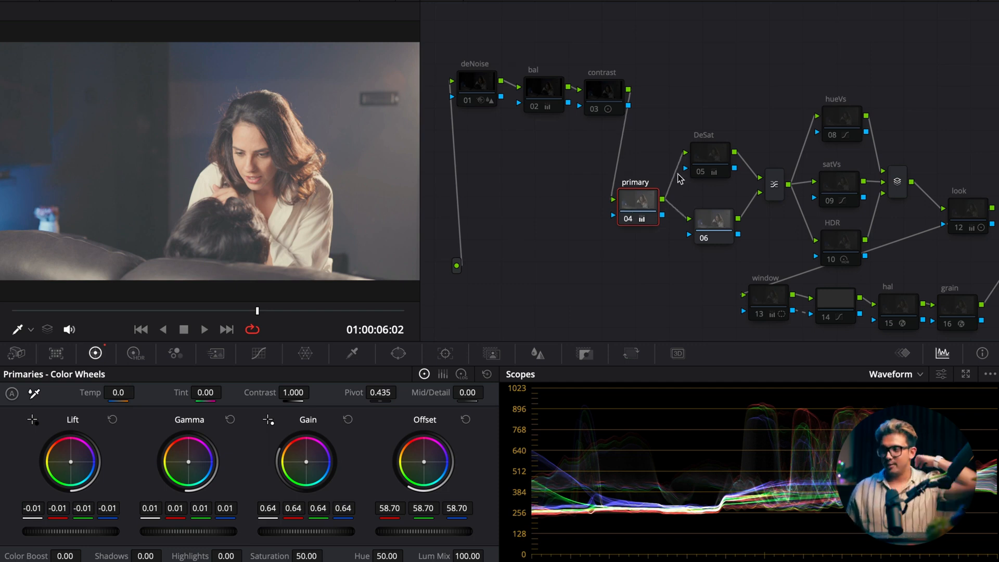
left_click_drag(776, 185, 776, 193)
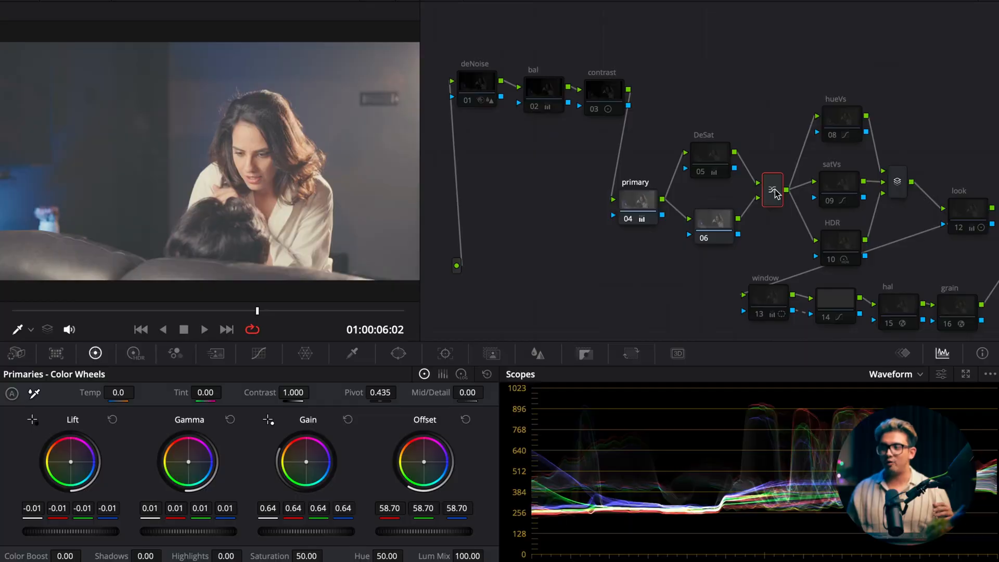
left_click(722, 230)
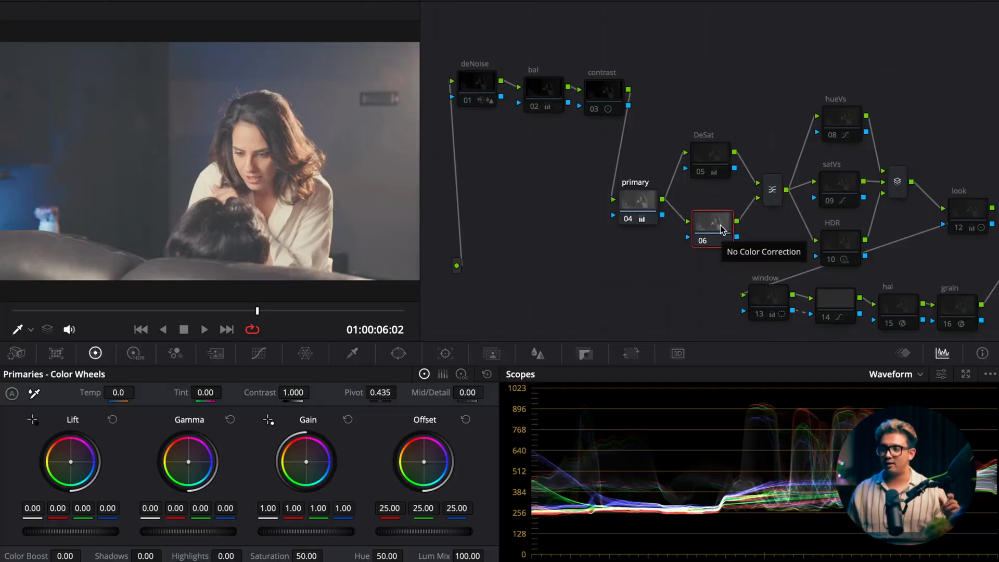
Step: Check the composite mode of the mixer joining nodes 05 and 06, and enable the DeSat node
left_click(769, 200)
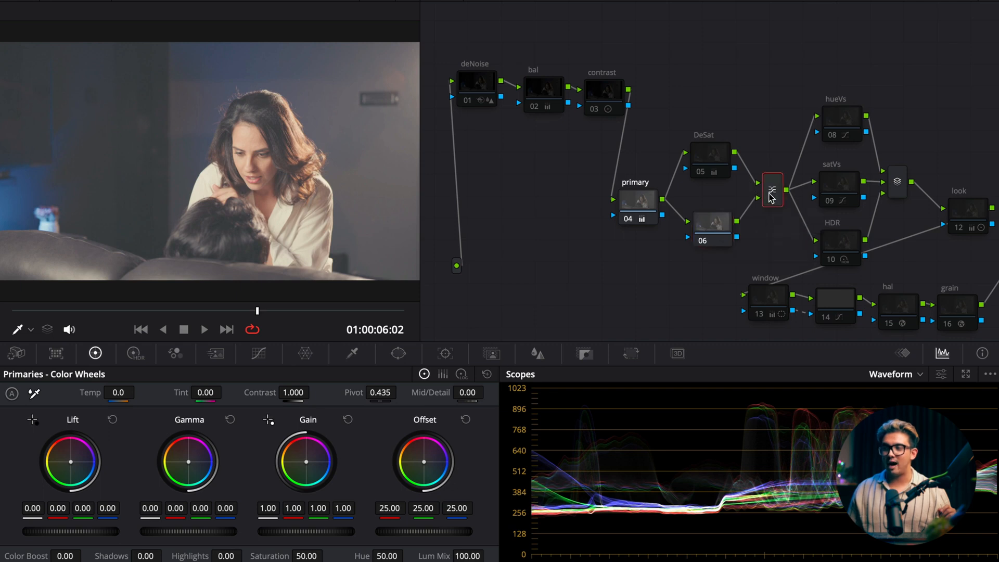
right_click(769, 197)
mouse_move(832, 282)
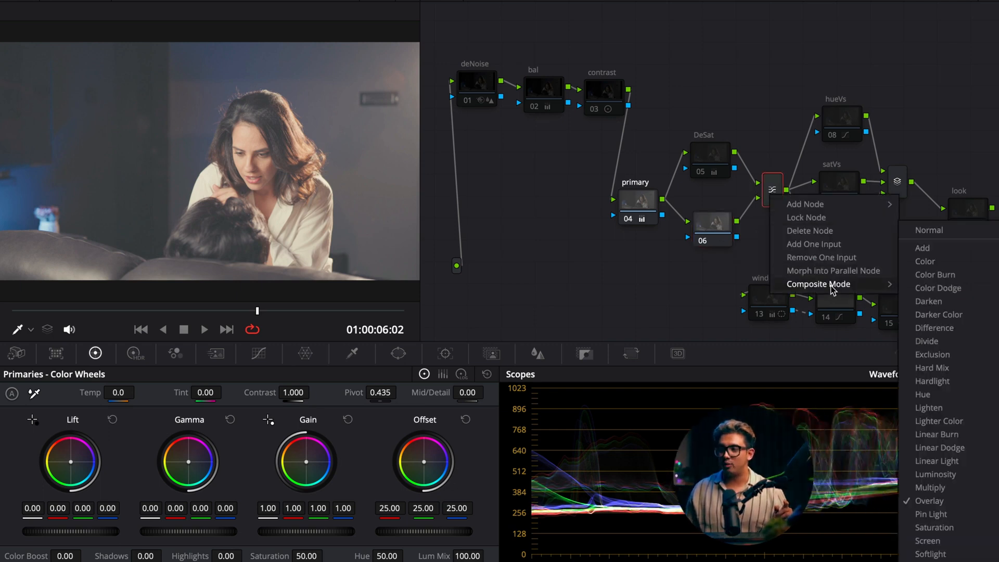
left_click(729, 194)
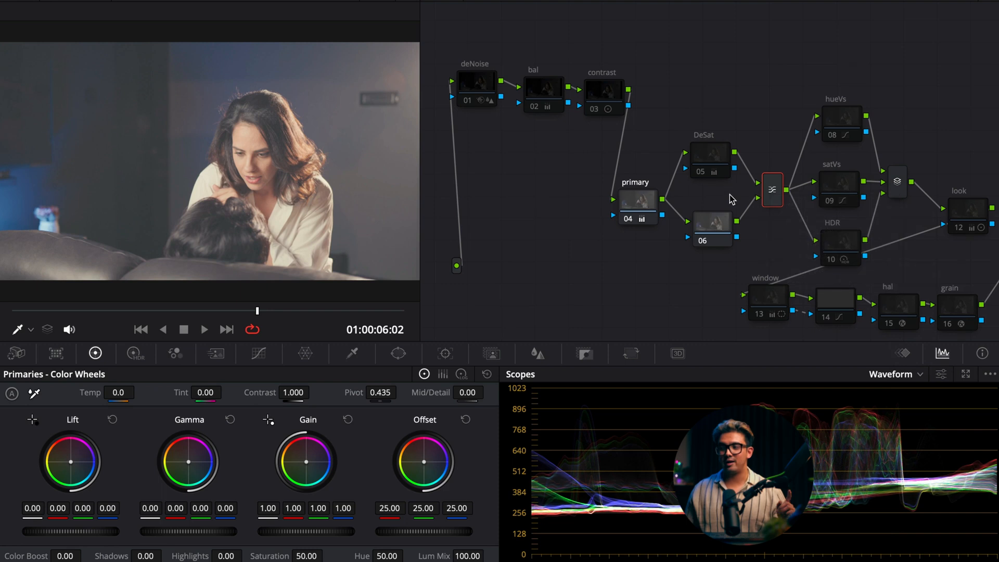
left_click(716, 171)
key("super+d")
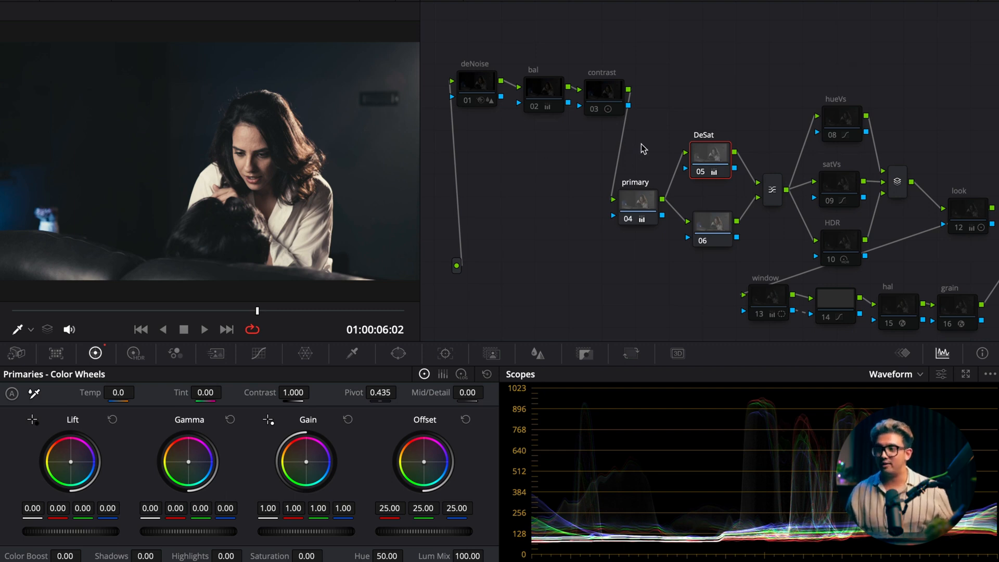
Step: Toggle the primary, DeSat and 06 nodes off and on together to compare the image with and without them
left_click_drag(737, 111, 627, 225)
key("super+d")
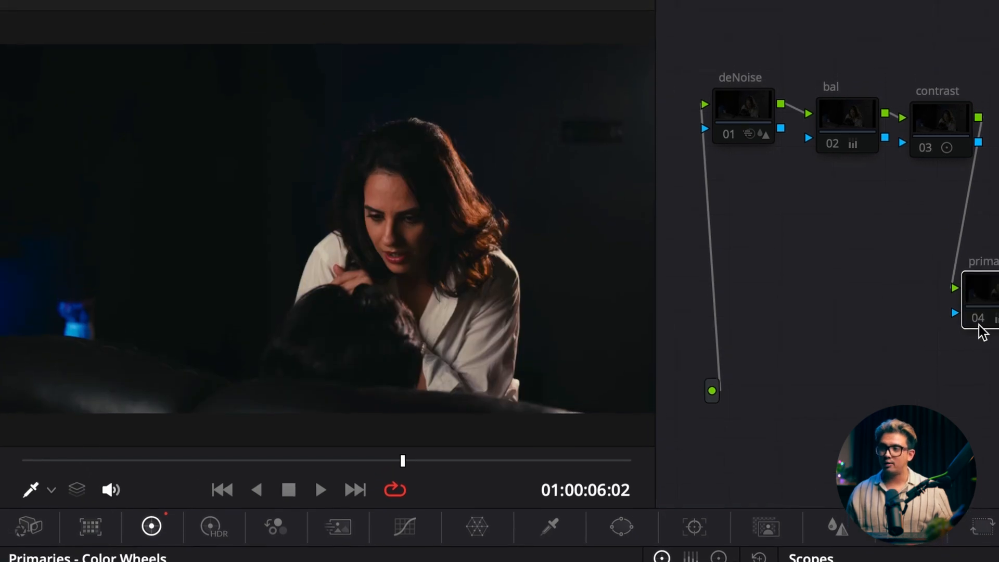
key("super+d")
key("super+d")
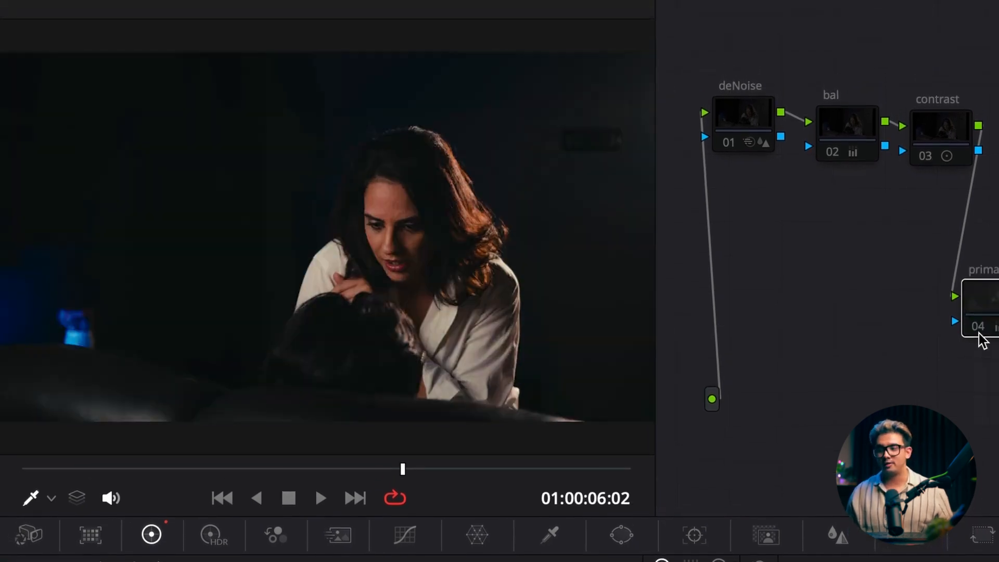
key("super+d")
key("super+d")
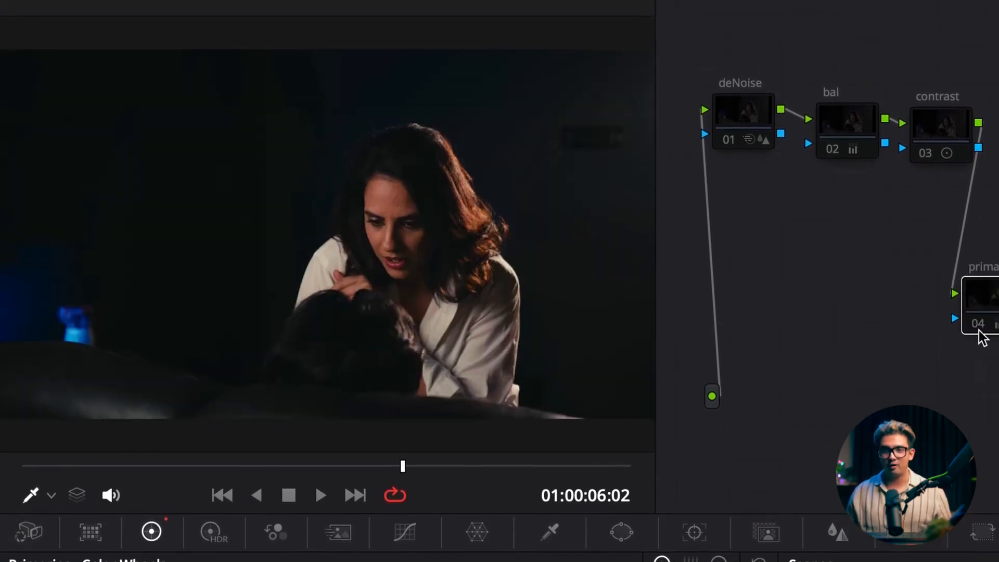
key("super+d")
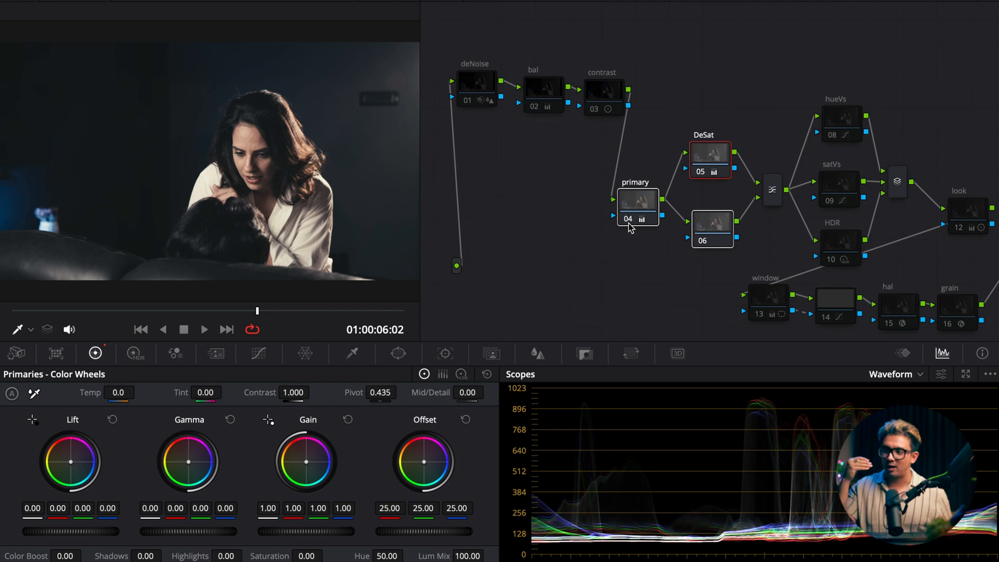
key("super+d")
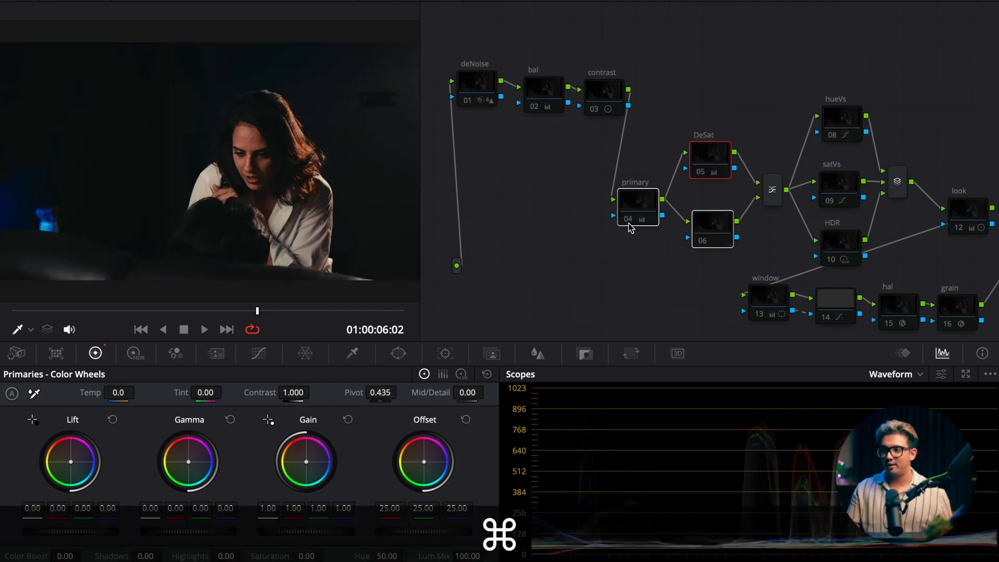
key("super+d")
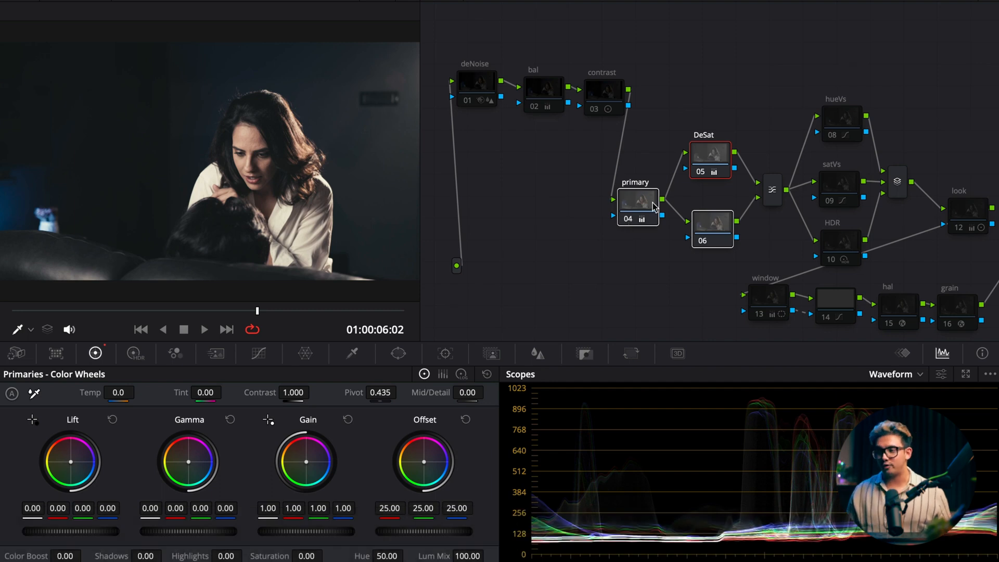
left_click_drag(700, 217, 700, 221)
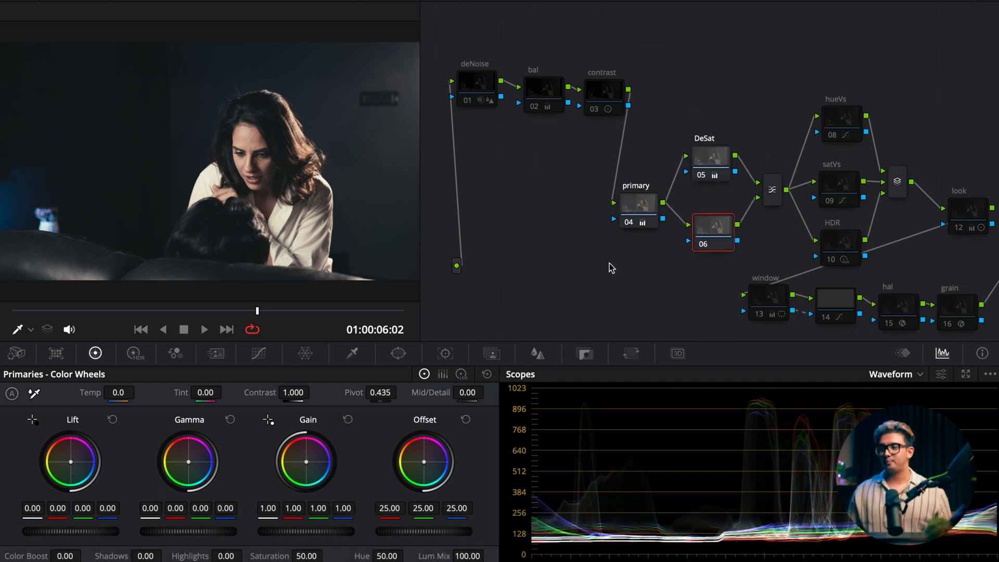
Step: Enable the bal node, toggling it to compare the image with and without the balance correction
left_click(545, 91)
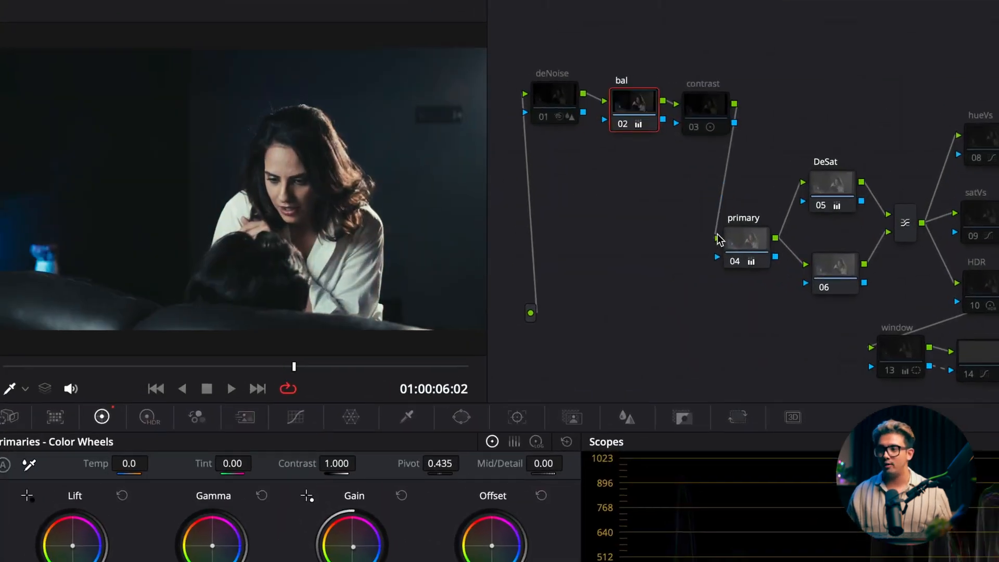
key("ctrl+d")
key("ctrl+d")
key("ctrl+d")
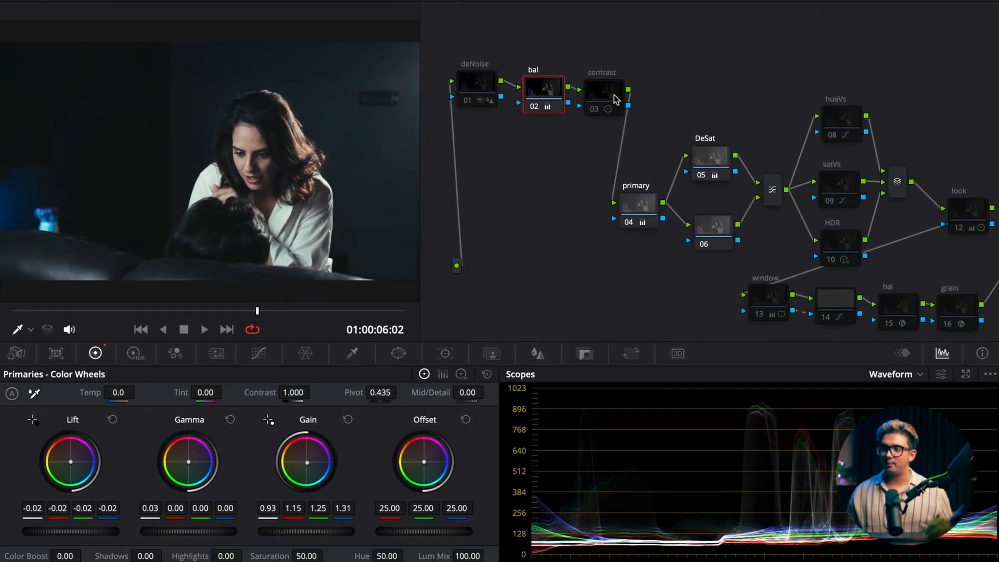
Step: Enable the contrast node, toggling it to compare the image with and without the contrast adjustment
left_click(956, 120)
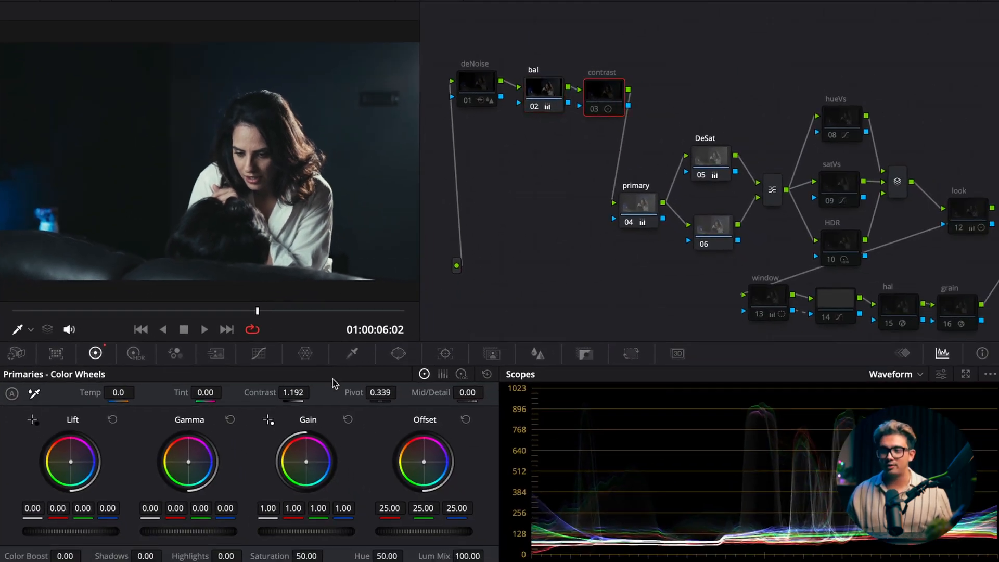
key("super+d")
key("super+d")
key("super+d")
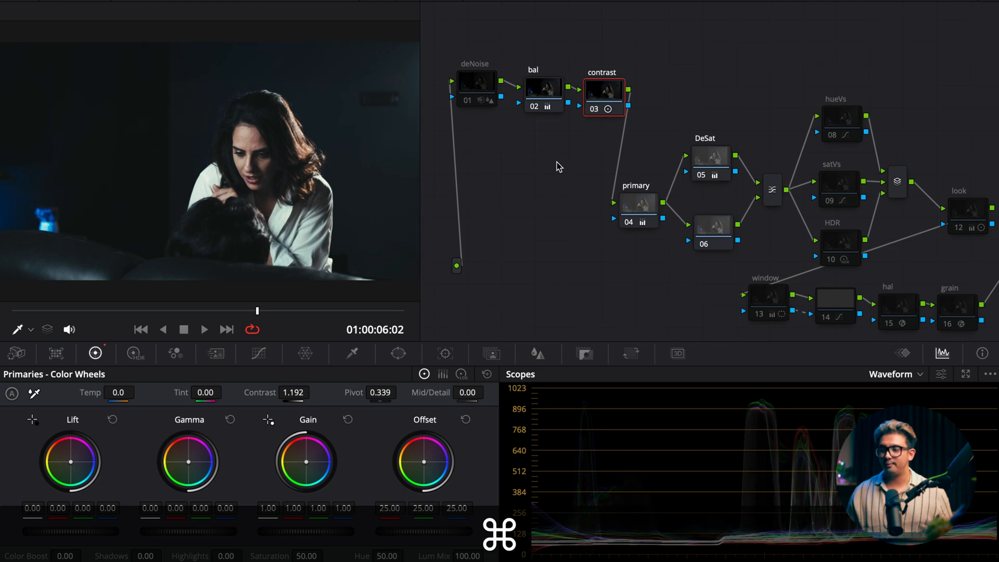
key("super+d")
key("super+d")
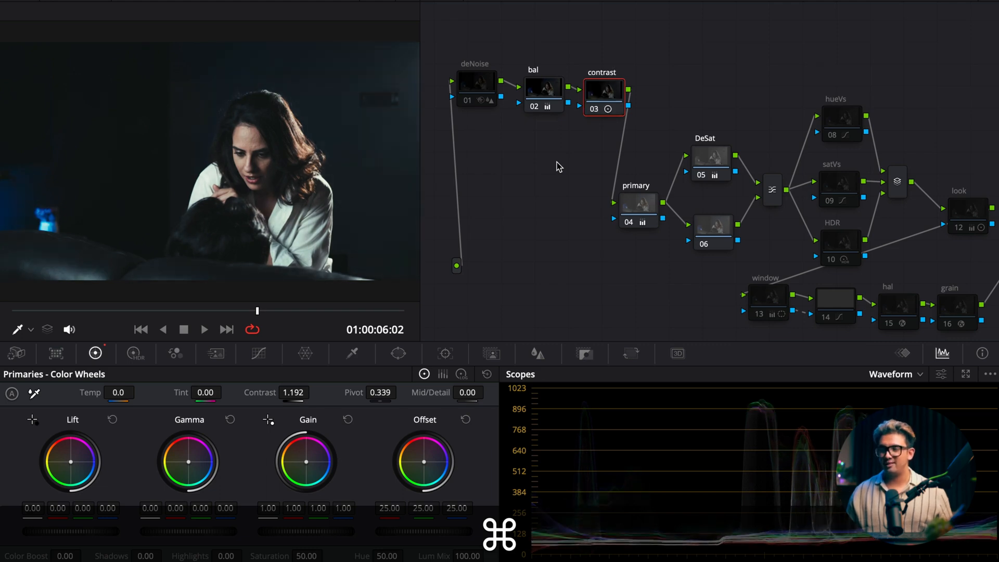
Step: Switch the scope to Vectorscope and turn on its skin tone indicator
mouse_move(570, 232)
left_mouse_down()
mouse_move(538, 219)
mouse_move(508, 223)
mouse_move(562, 225)
left_mouse_up()
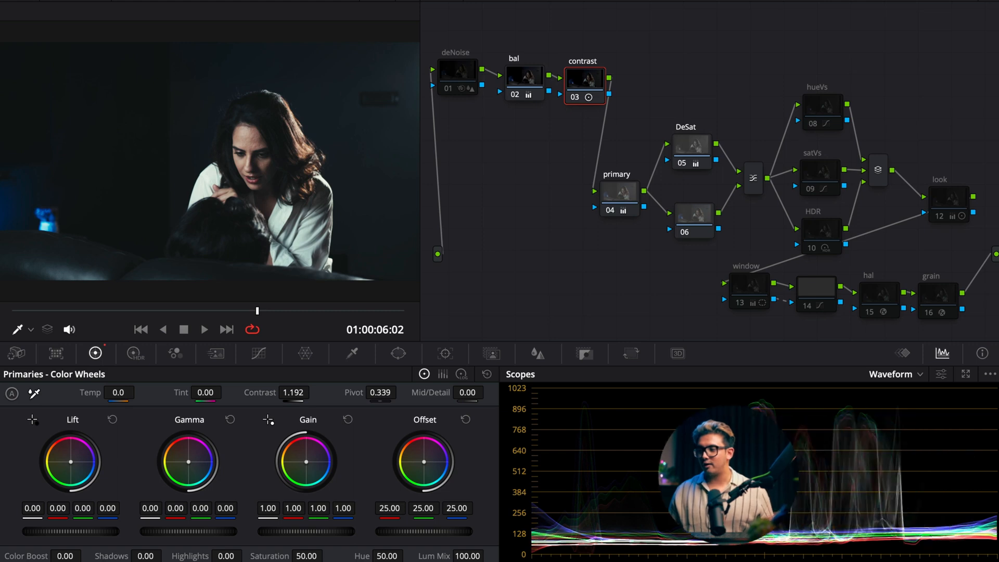
left_click(883, 375)
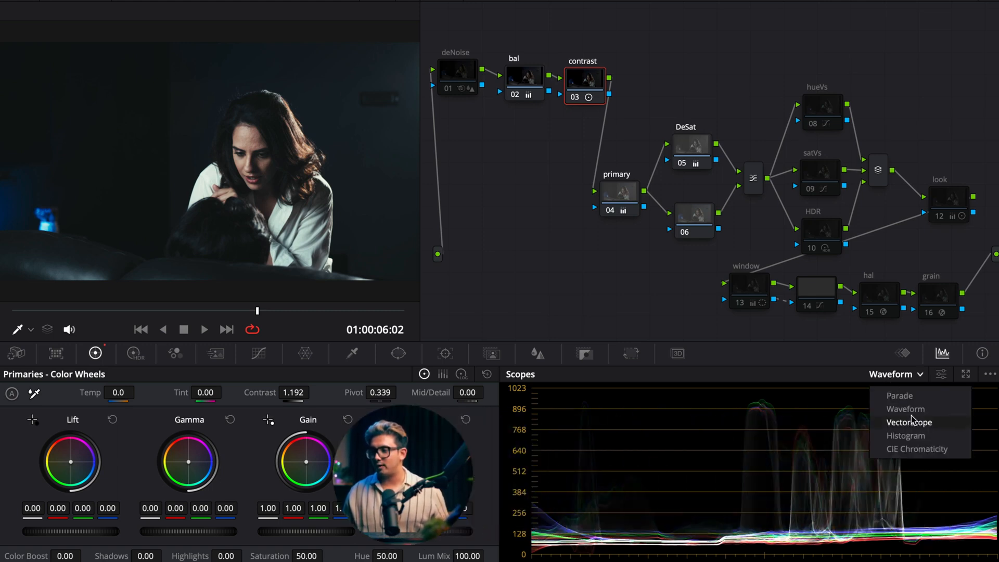
left_click(915, 420)
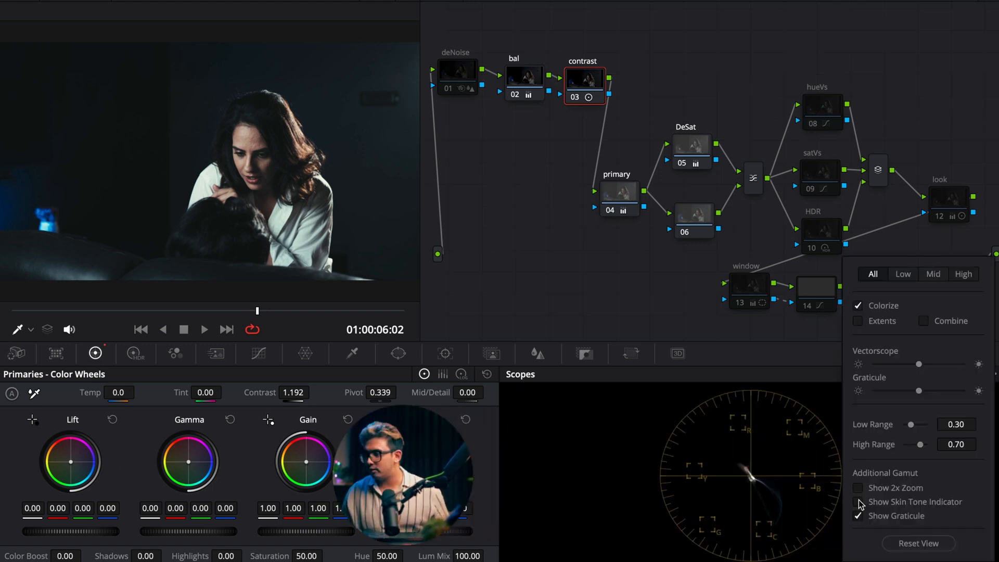
left_click(859, 502)
left_click(810, 500)
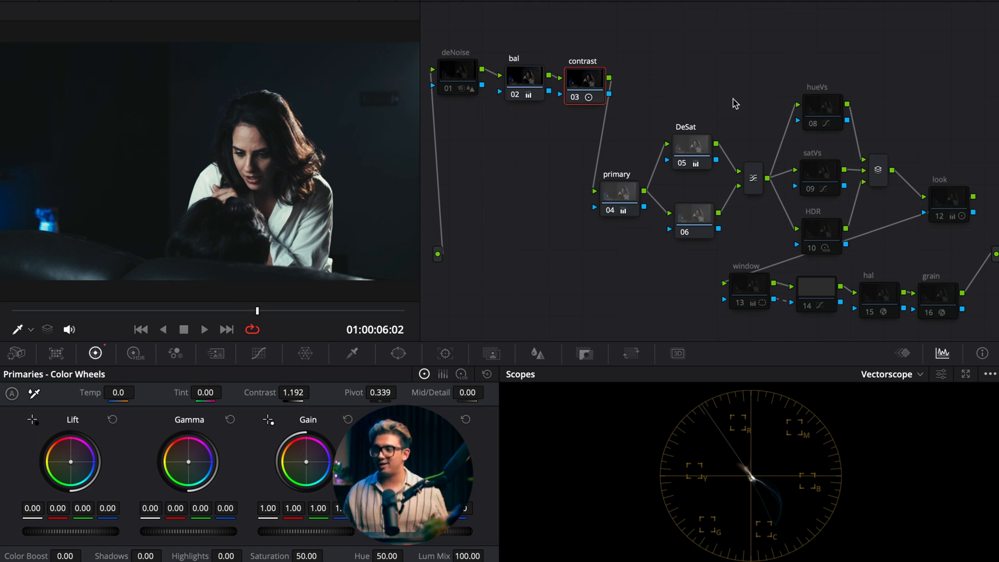
Step: Examine the Hue Vs Hue and Hue Vs Sat curves of the hueVs node
left_click(258, 355)
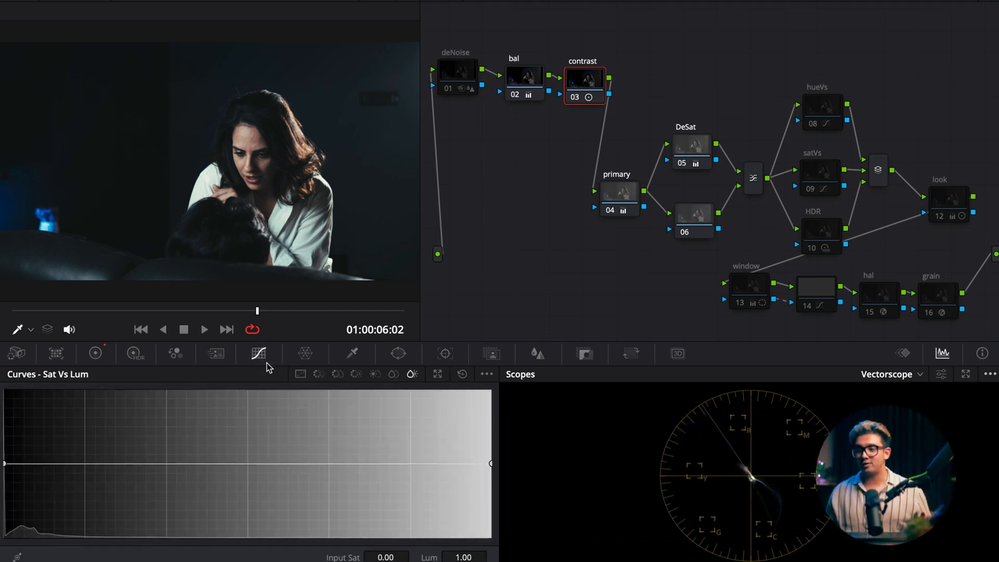
left_click(821, 110)
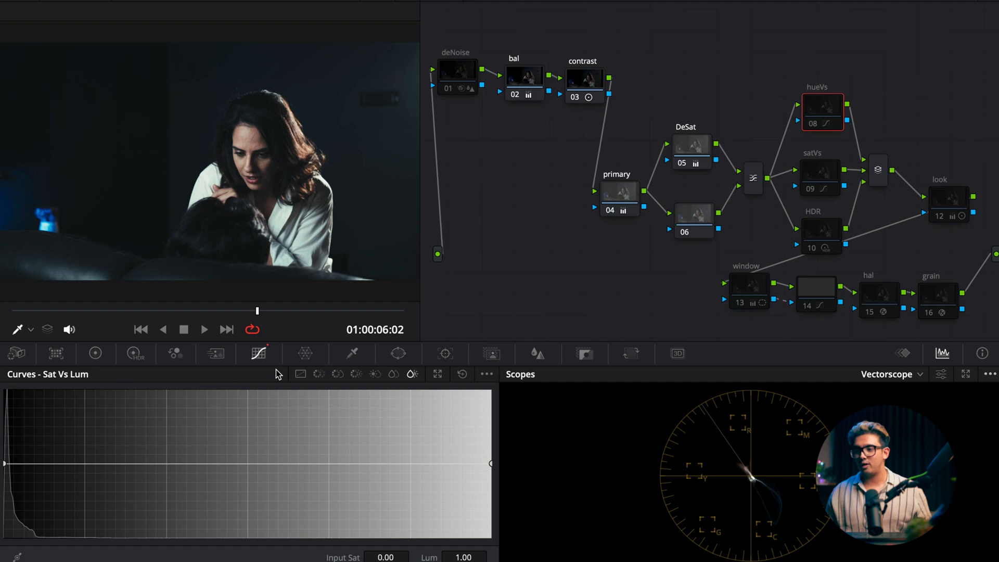
left_click(322, 378)
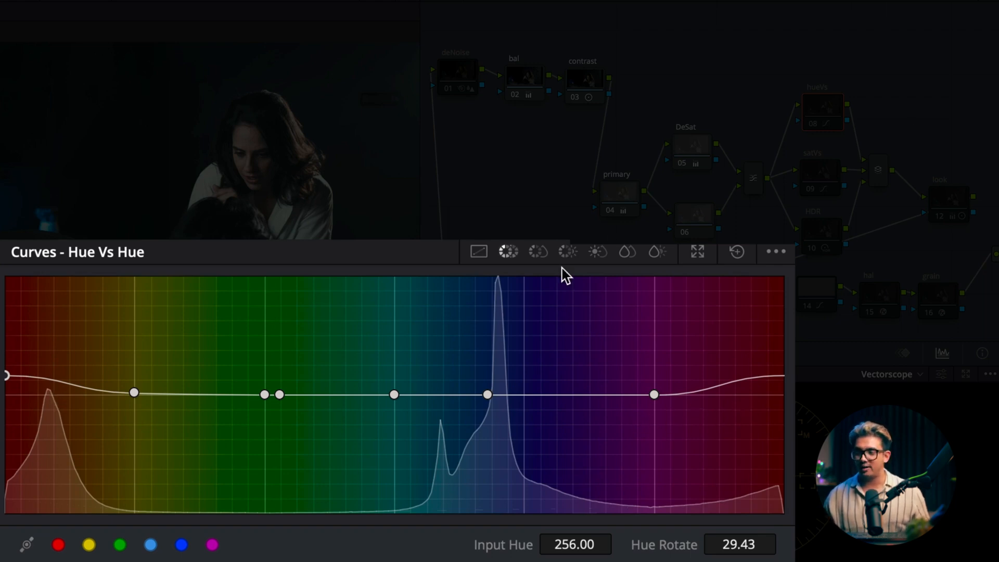
left_click(536, 256)
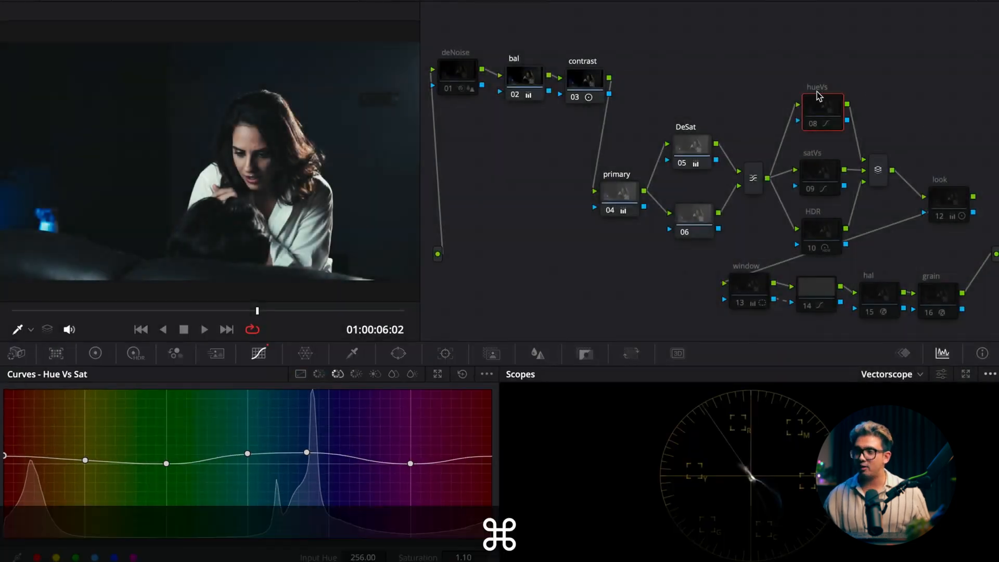
Step: Enable the hueVs node and compare the image with and without it in the full-screen viewer
key("super+d")
key("super+d")
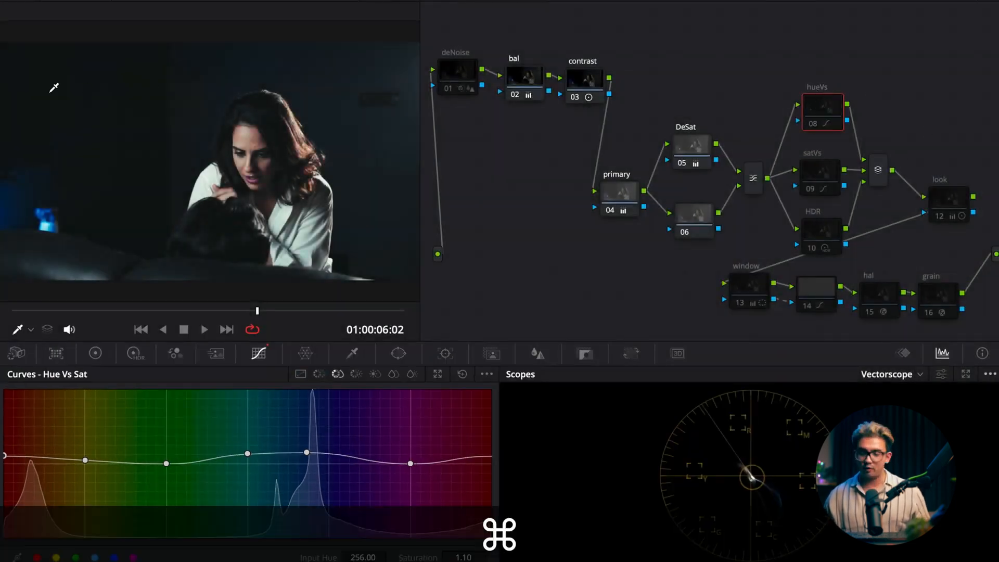
key("super+f")
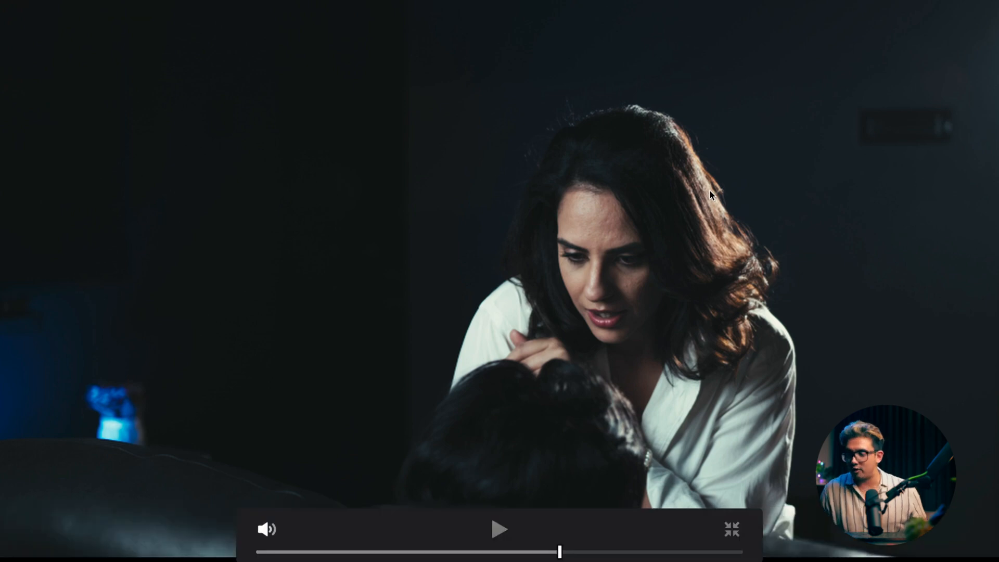
key("super")
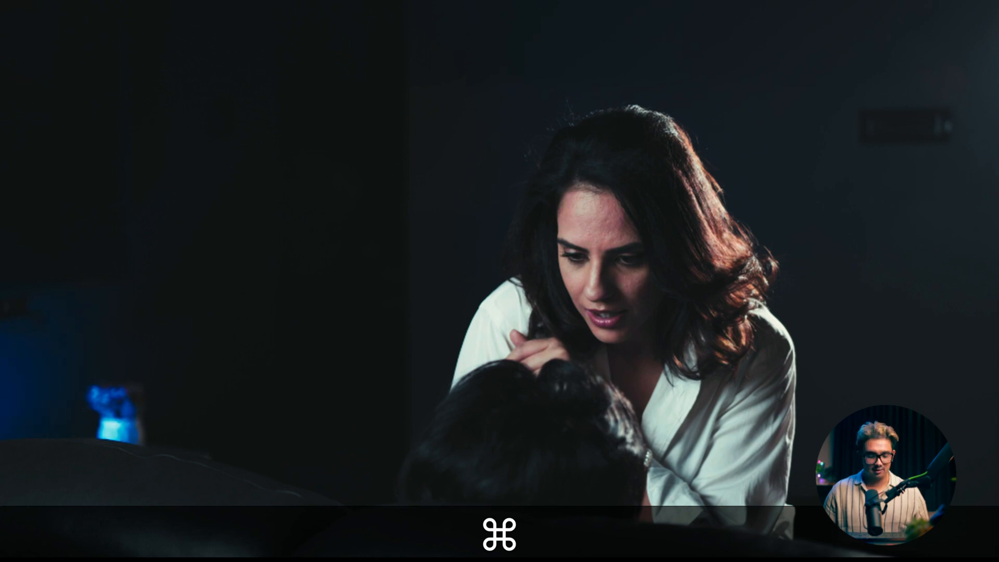
key("super+f")
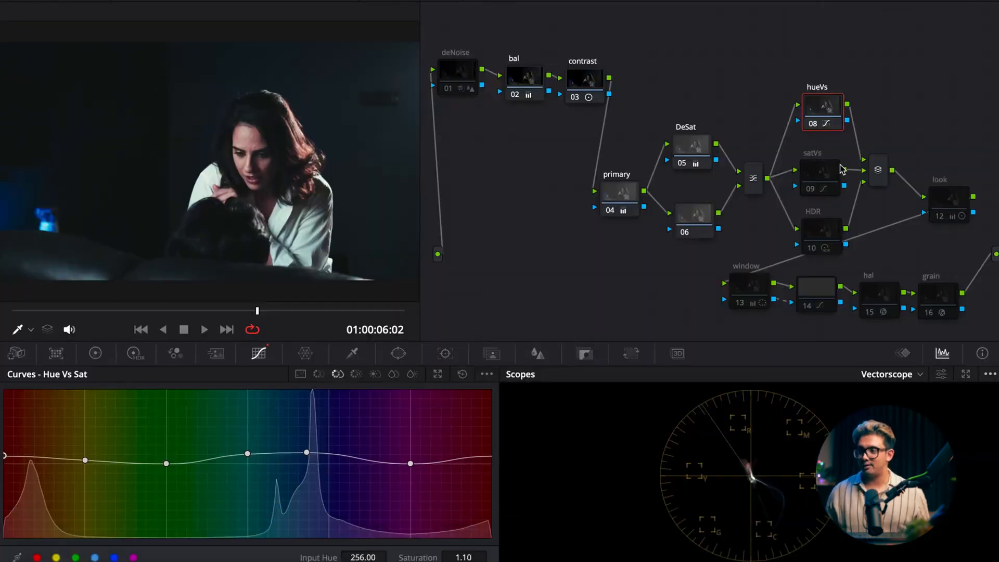
Step: Check the Lum Vs Sat and Sat Vs Lum curves of the satVs node, enable it and view the result full screen
left_click(817, 176)
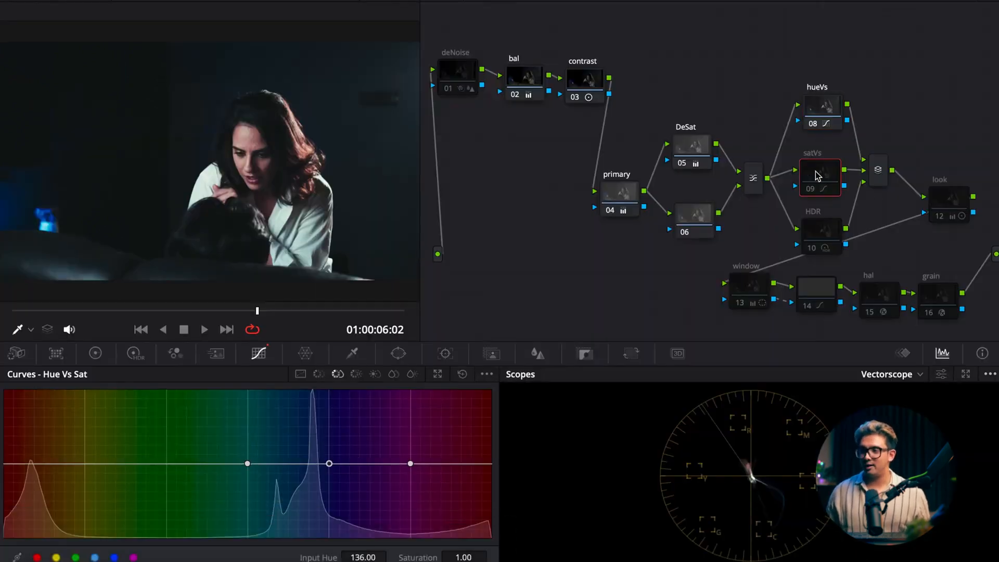
left_click(375, 374)
left_click(412, 374)
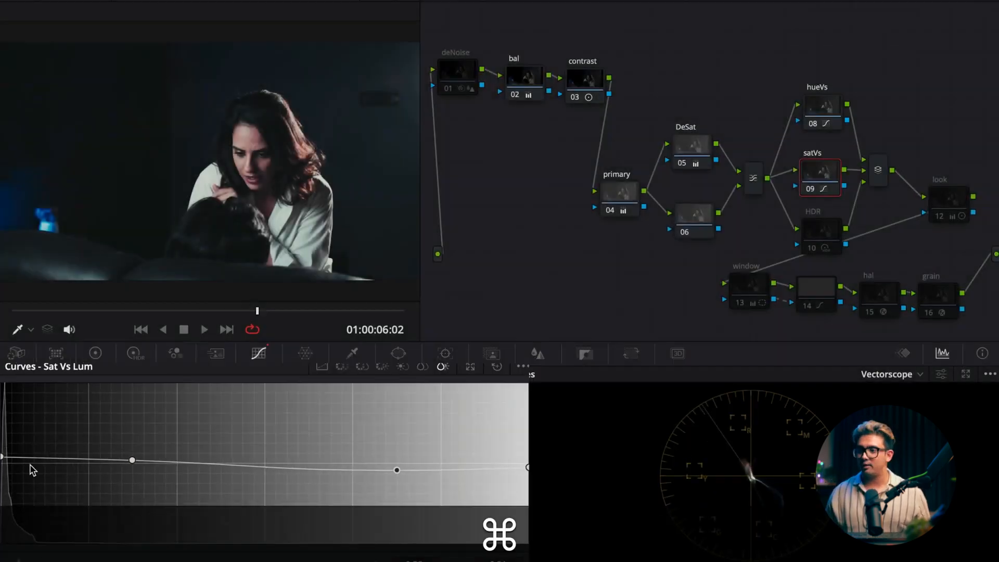
key("super+f")
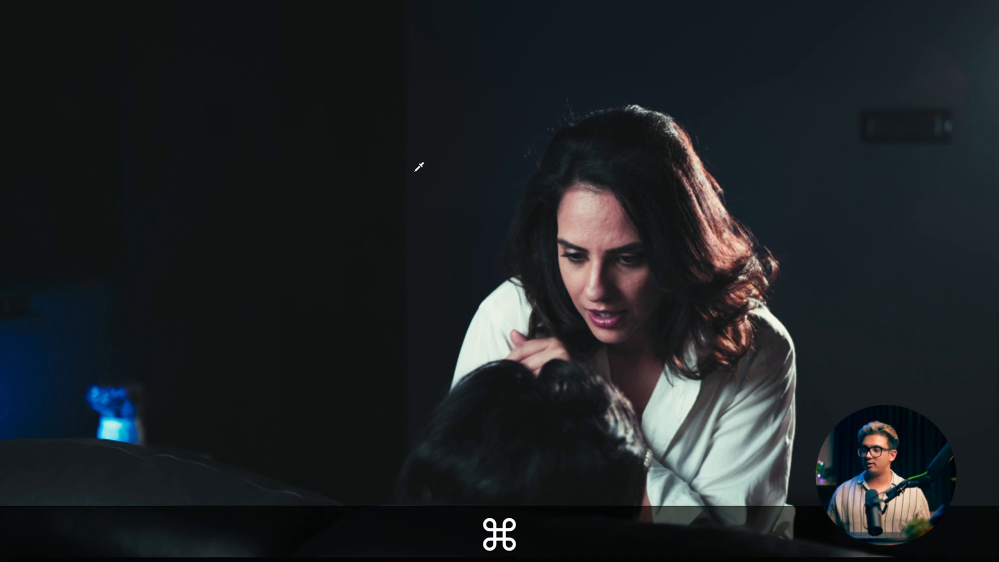
key("super+f")
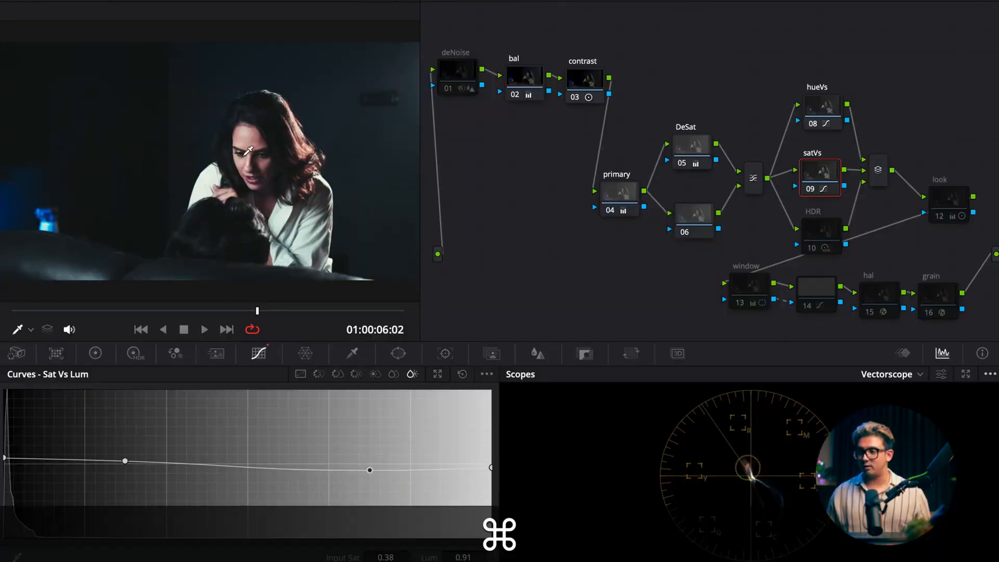
Step: Check the woman's forehead skin tone against the vectorscope's skin tone line, and set the scope back to Waveform
left_click(94, 354)
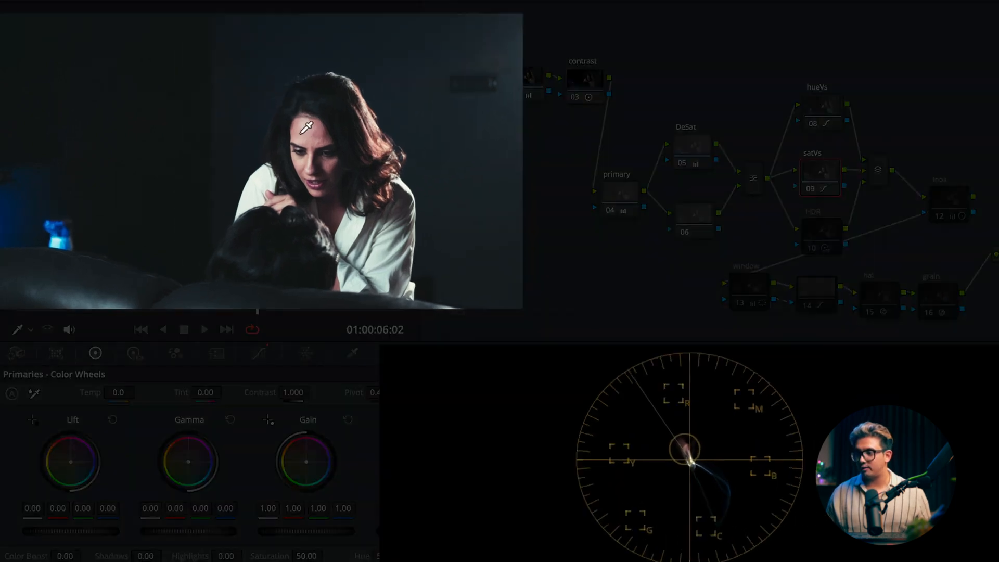
left_click(886, 350)
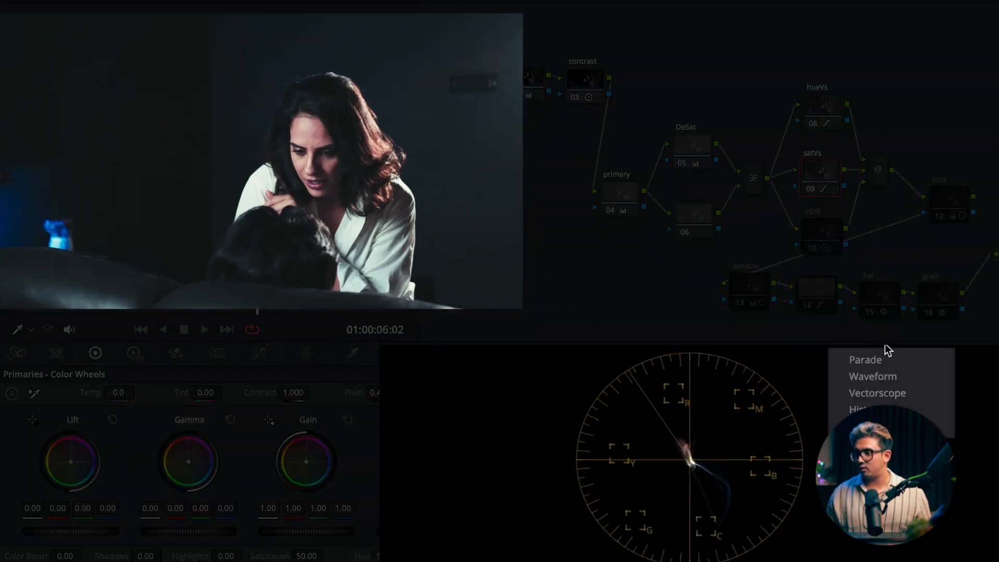
left_click(885, 376)
left_click(883, 350)
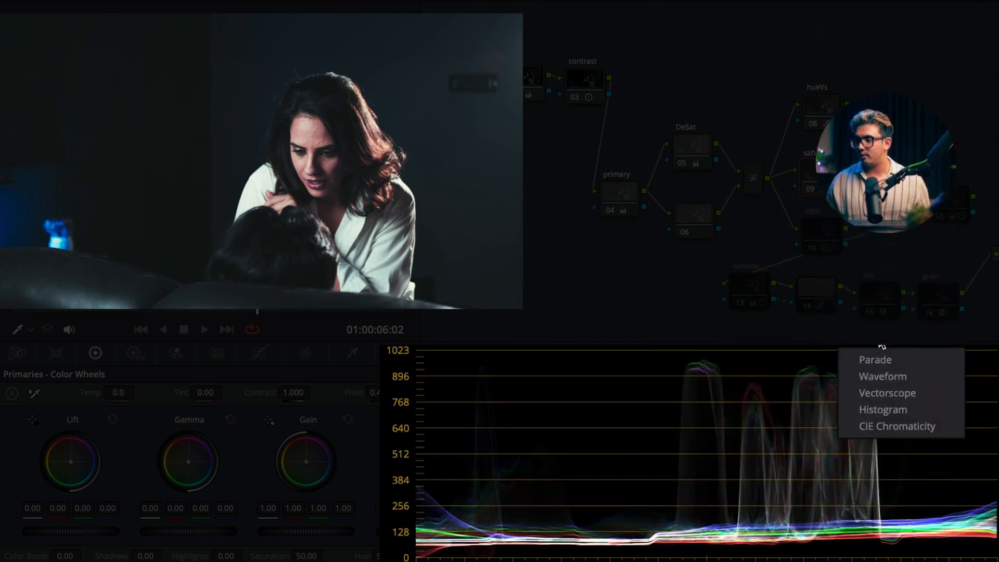
left_click(881, 347)
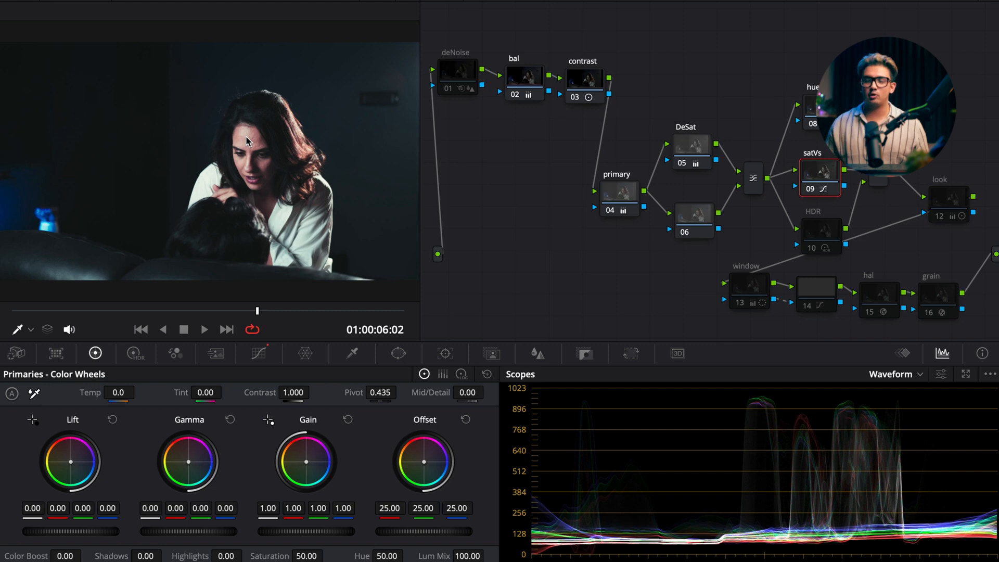
Step: Examine the HDR node's color wheels from the Black, Dark and Shadow zones through Light, Highlight and Specular
left_click(821, 235)
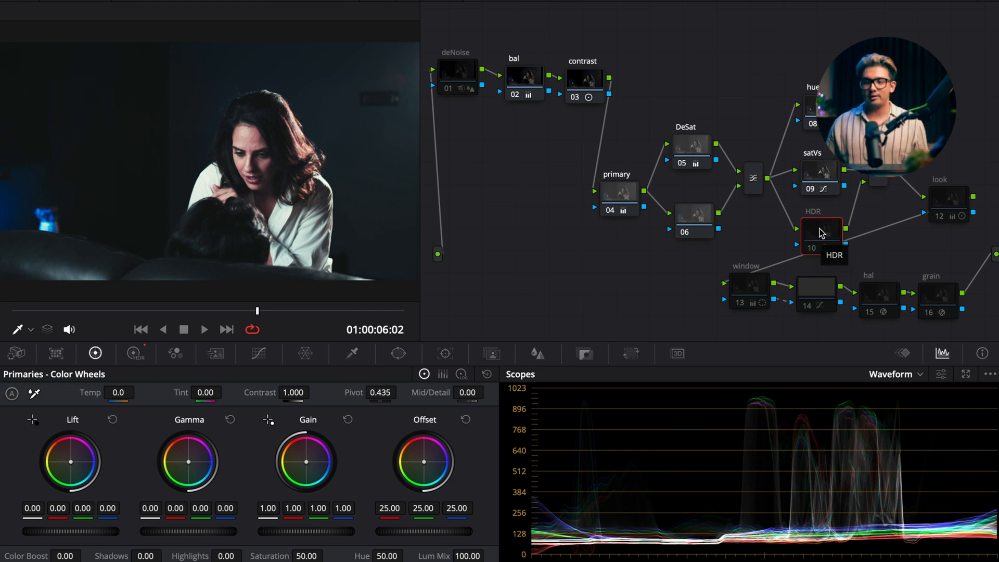
left_click(126, 360)
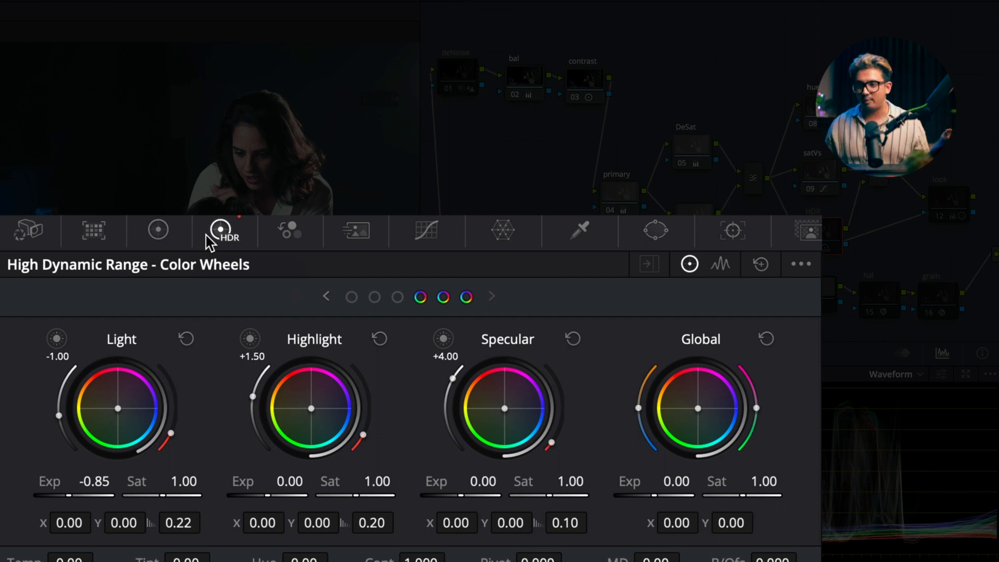
left_click(349, 296)
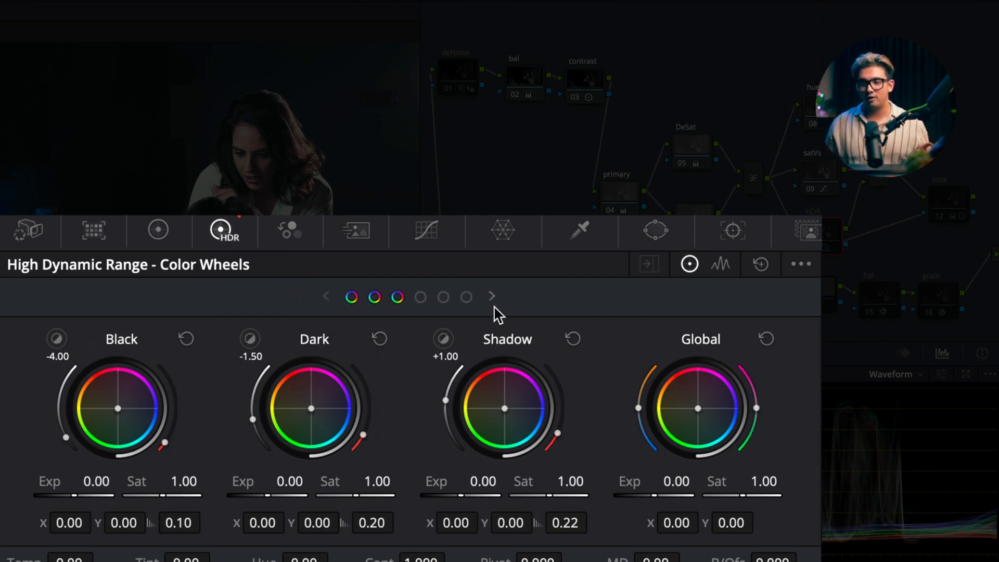
left_click(492, 302)
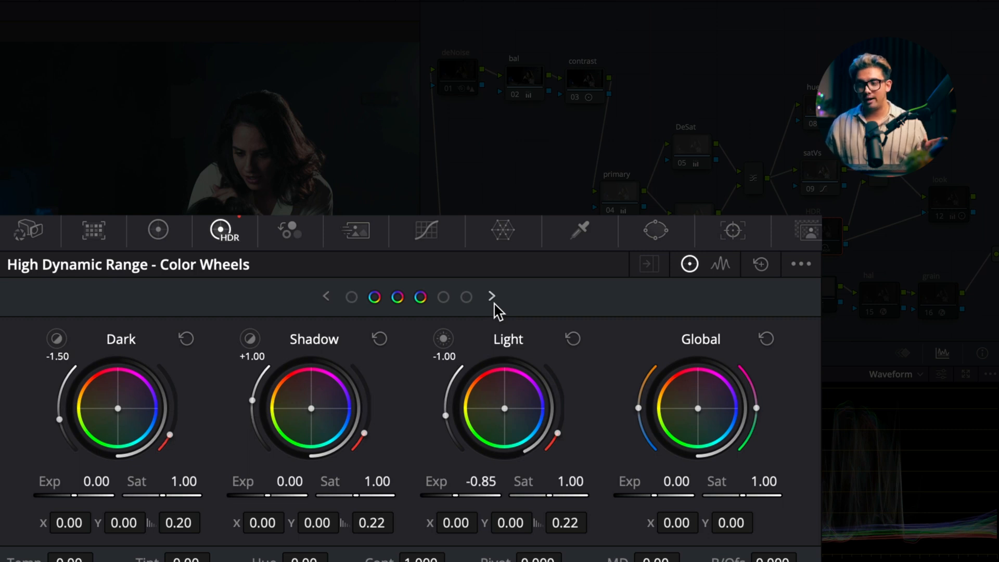
left_click(493, 302)
left_click(492, 302)
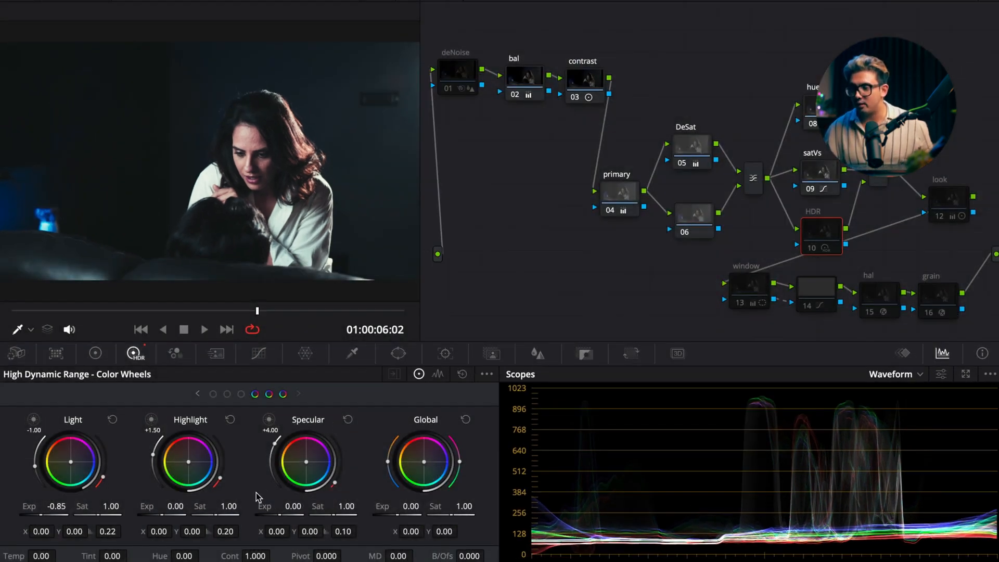
Step: Enable the HDR node, preview the image areas affected by its Light zone and view the result full screen
left_click(32, 424)
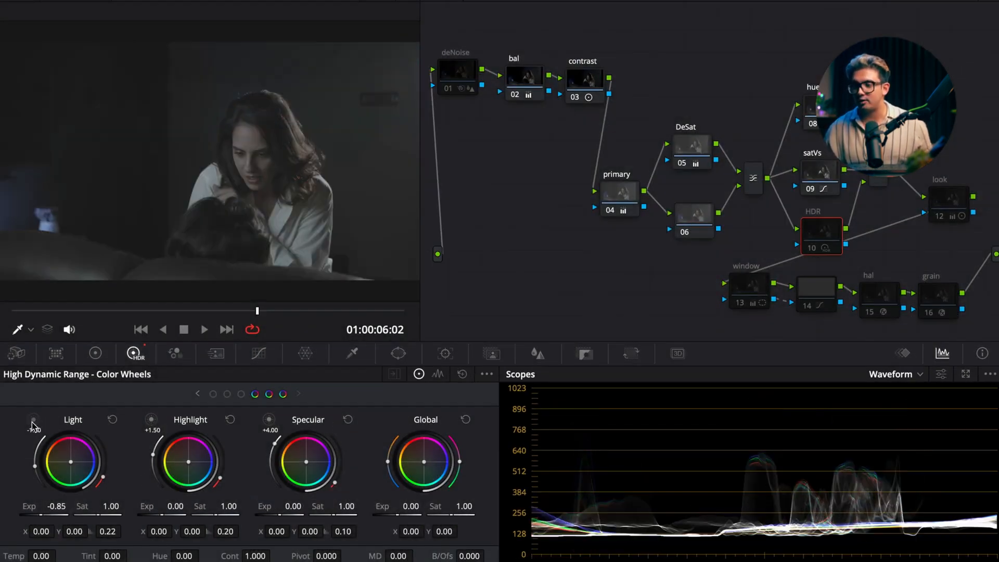
left_click(33, 423)
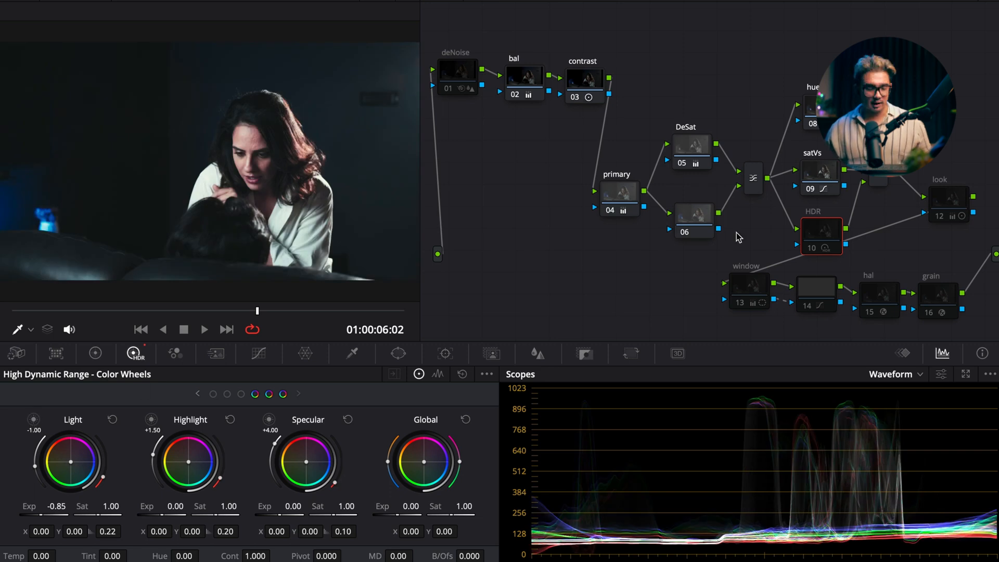
key("super+d")
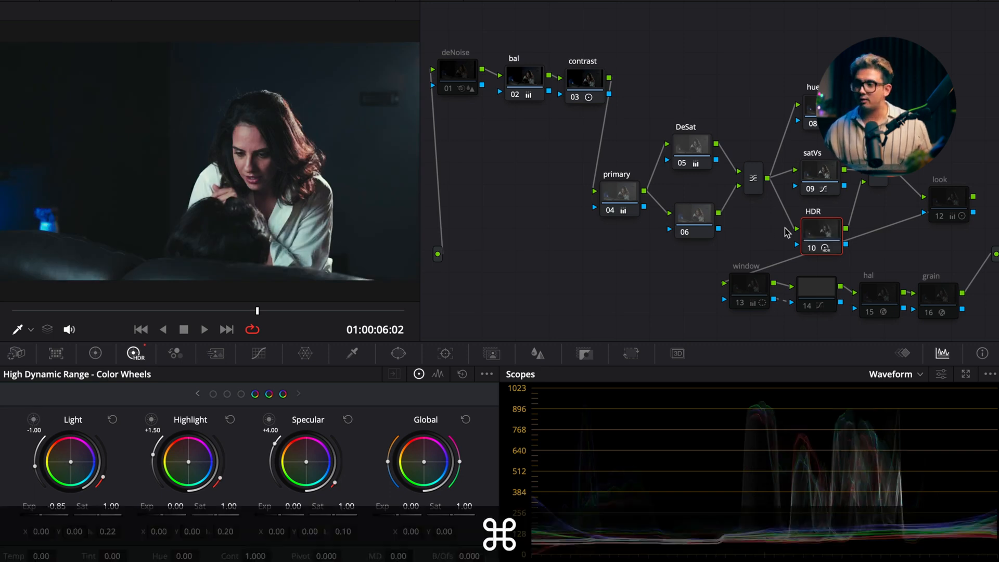
left_click(32, 421)
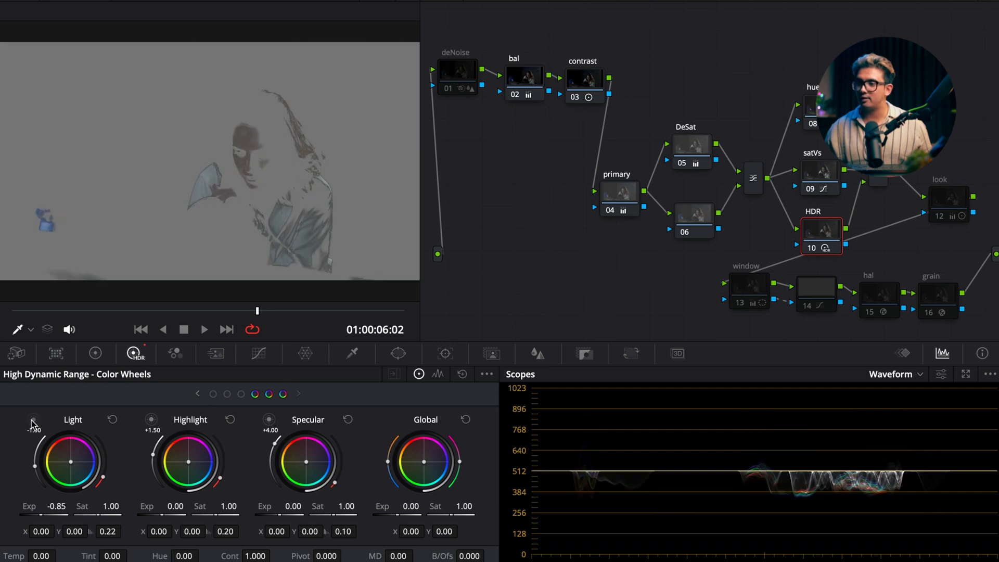
key("super+f")
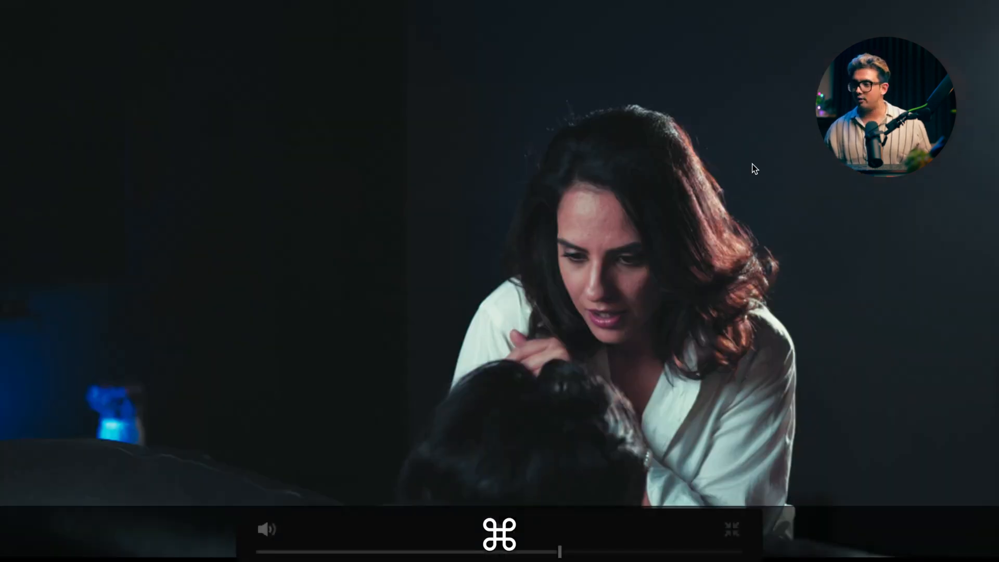
Step: Compare the full-screen image with the HDR node switched off and on
key("super+d")
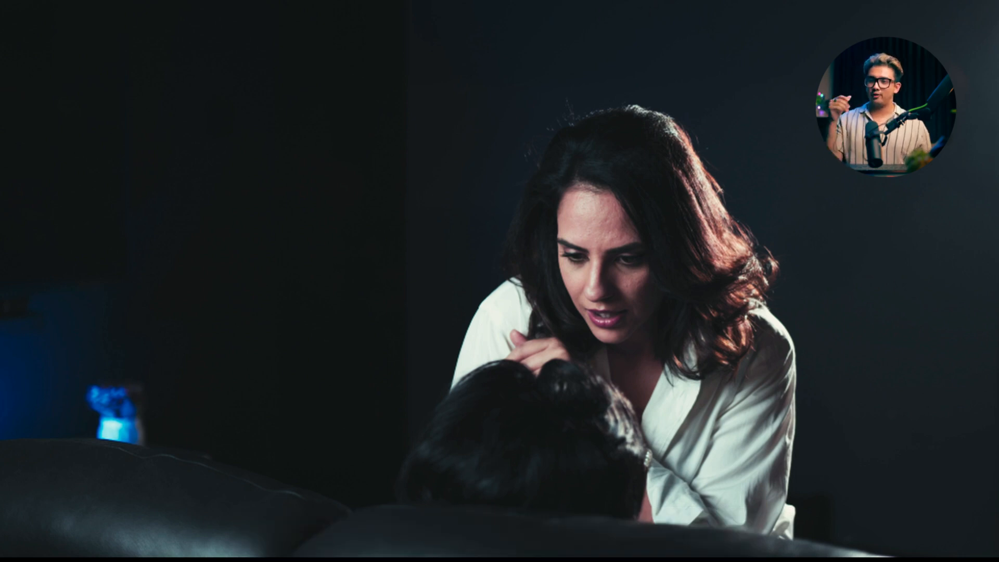
key("super")
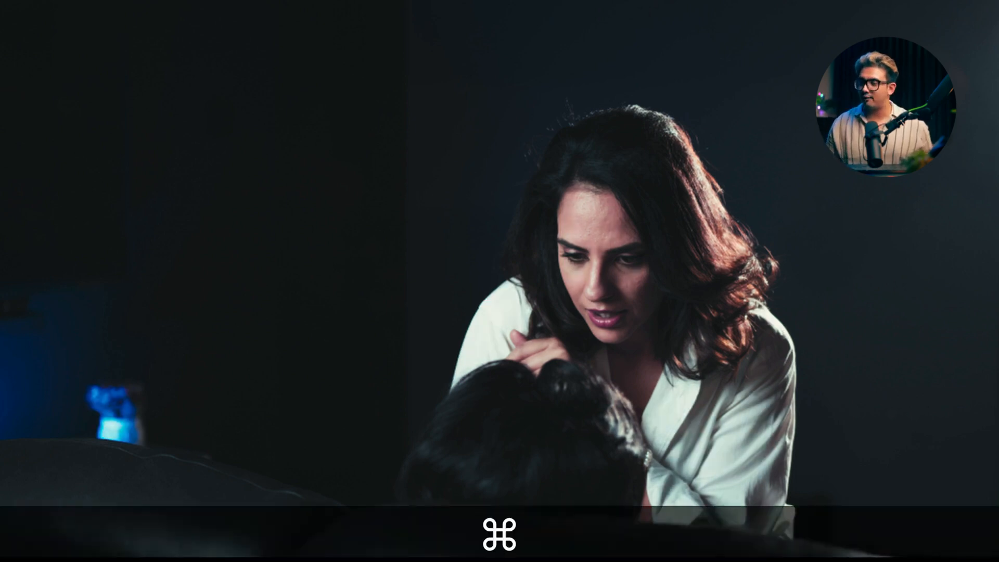
key("super+d")
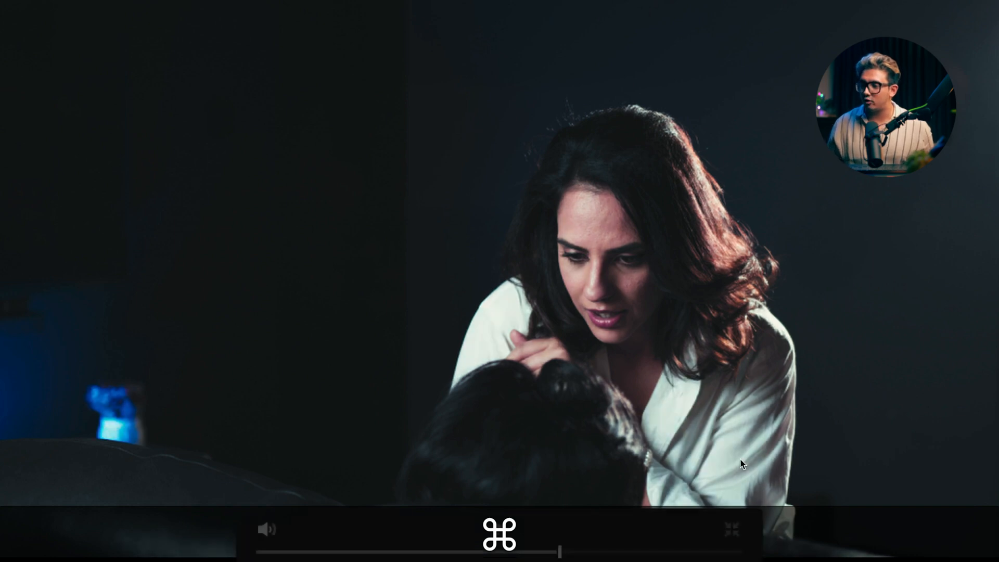
key("super+d")
key("super+d")
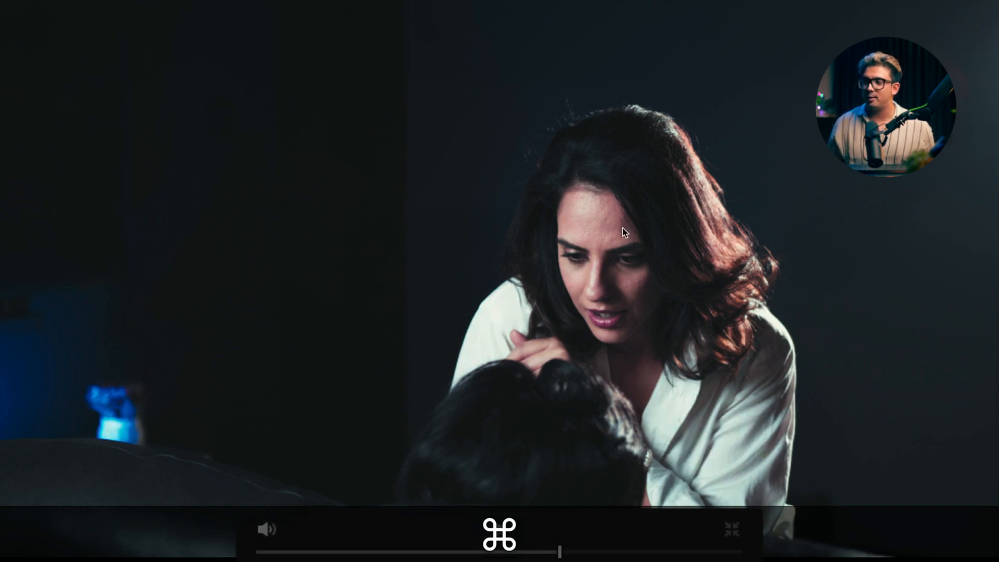
key("super+d")
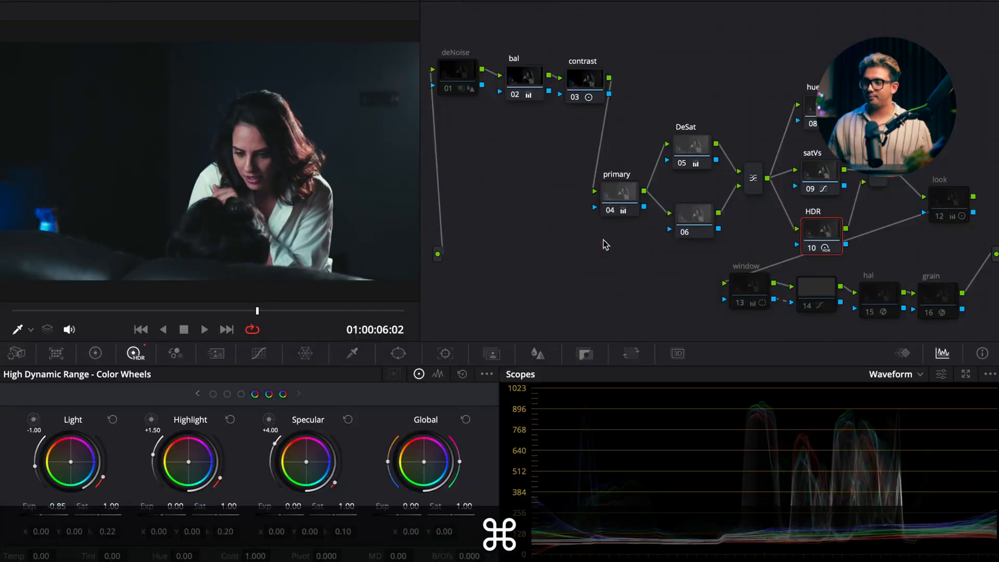
Step: Review the look node's primary color wheels and log wheels, enable the node and view the result full screen
left_click_drag(925, 244, 792, 231)
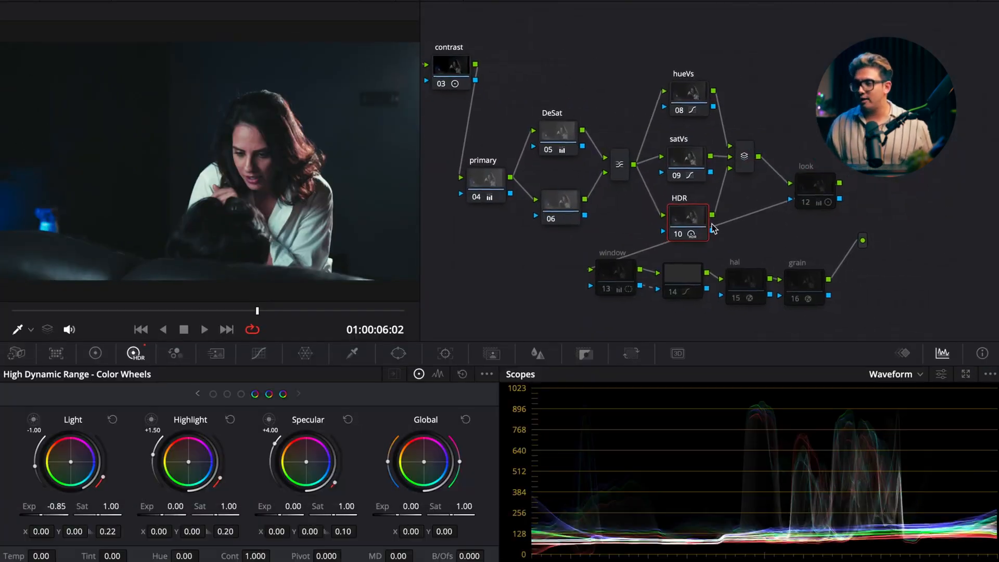
left_click(807, 186)
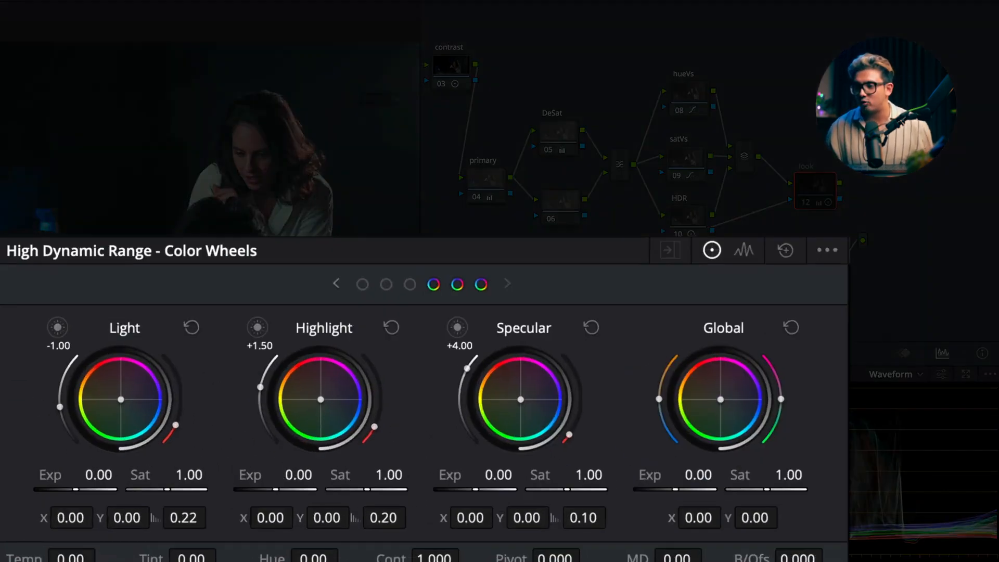
left_click(95, 354)
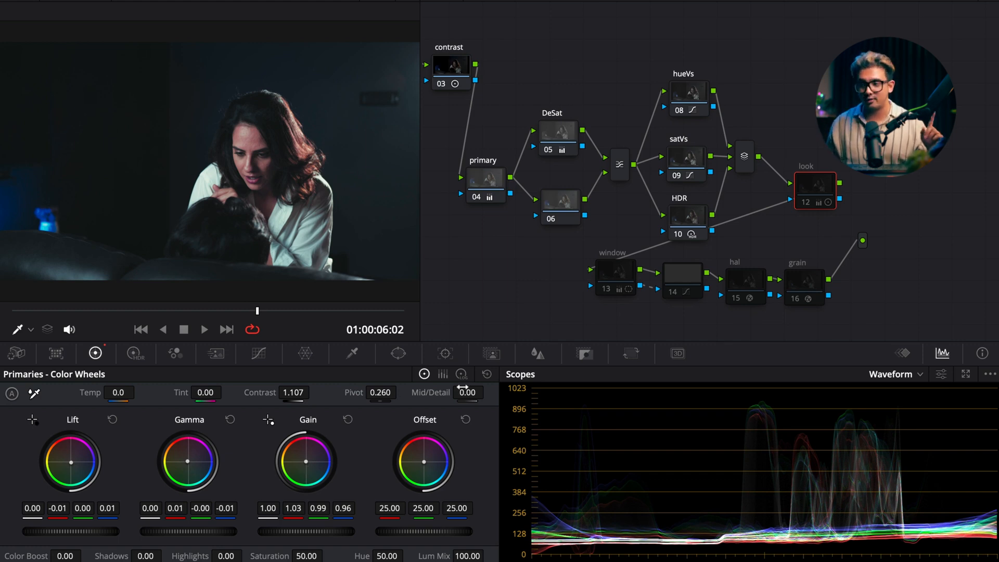
left_click(461, 374)
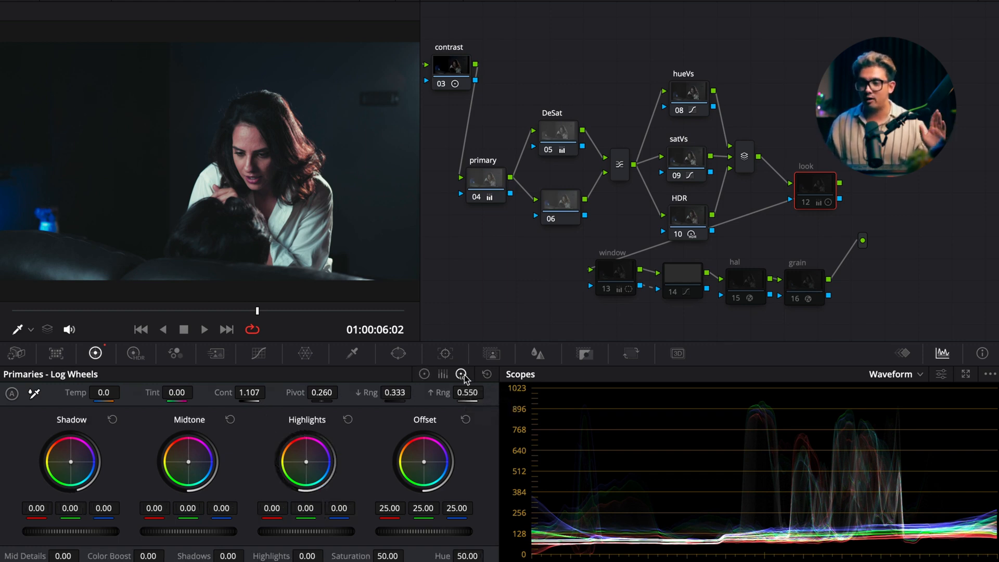
left_click(425, 375)
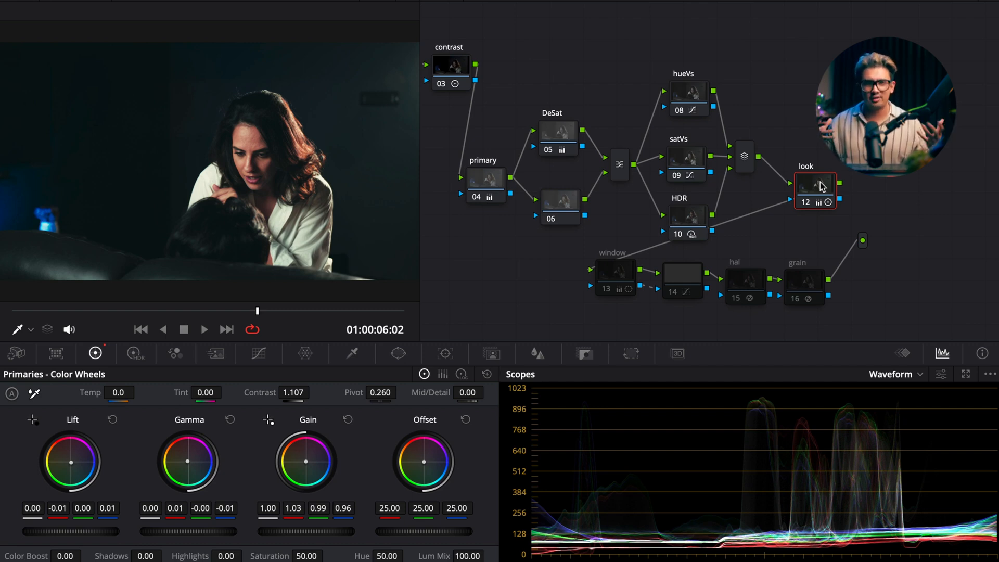
key("super+f")
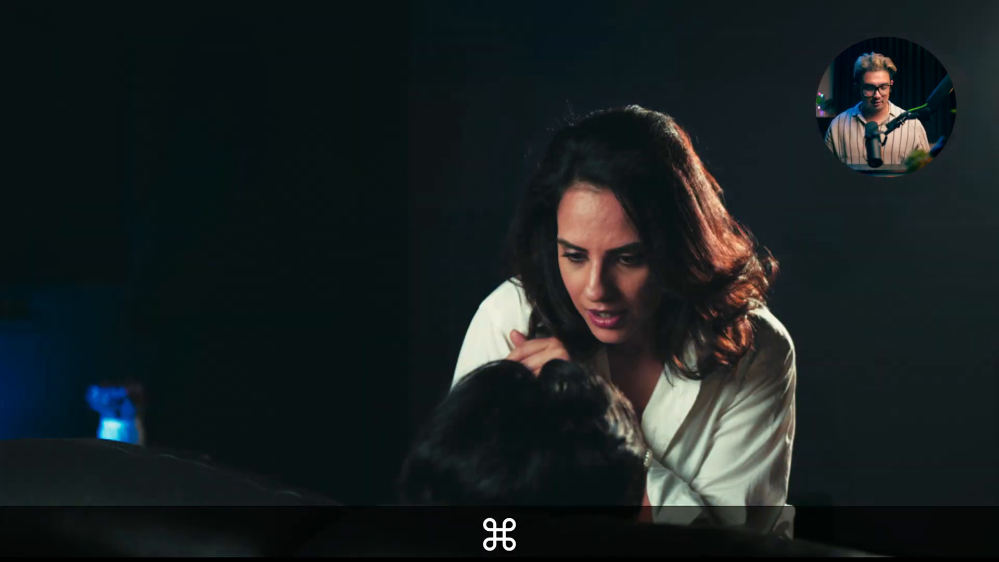
key("super+f")
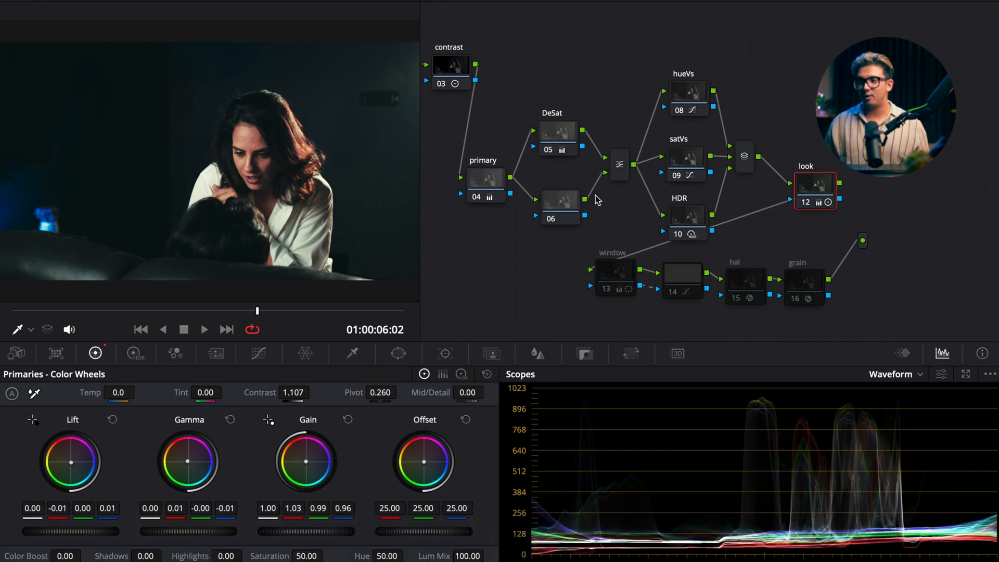
Step: Move the hal and grain nodes farther away from node 14 and enable the window node
left_click_drag(618, 274, 616, 280)
left_click_drag(678, 282, 676, 284)
left_click_drag(735, 257, 881, 290)
left_click(619, 284)
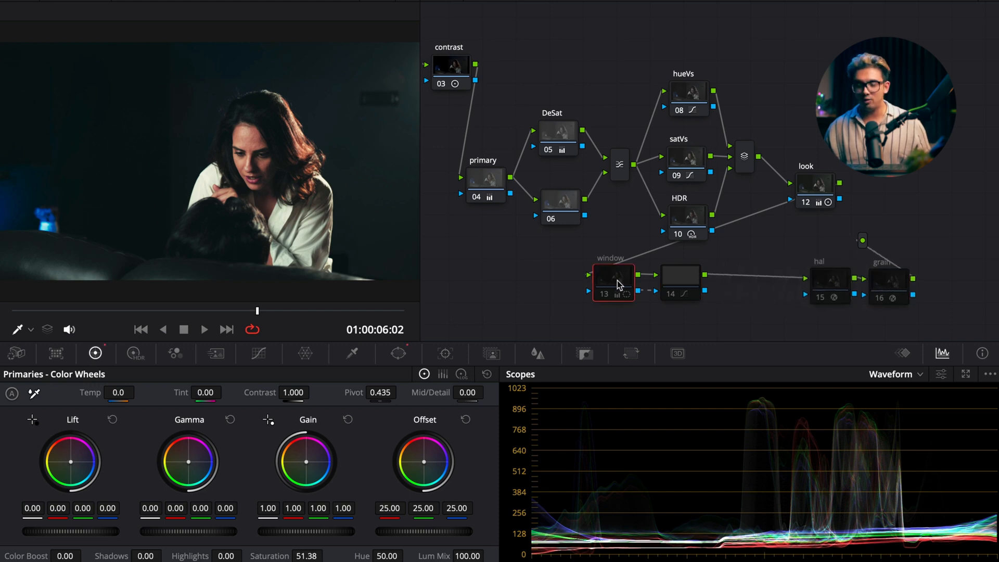
key("super+d")
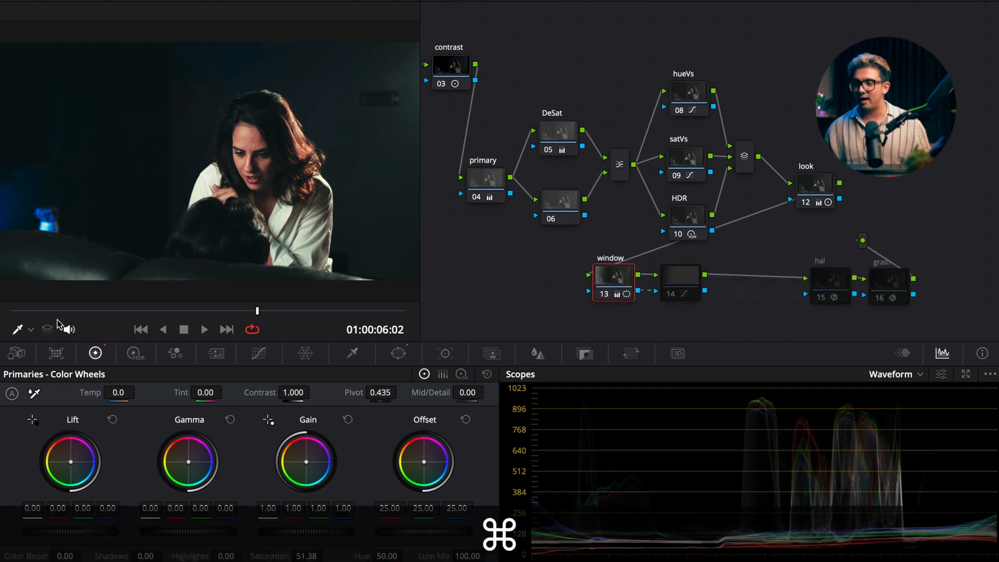
Step: Inspect the window node's circular power window on the image with a highlight preview, and check its tracker
left_click(30, 330)
left_click(47, 387)
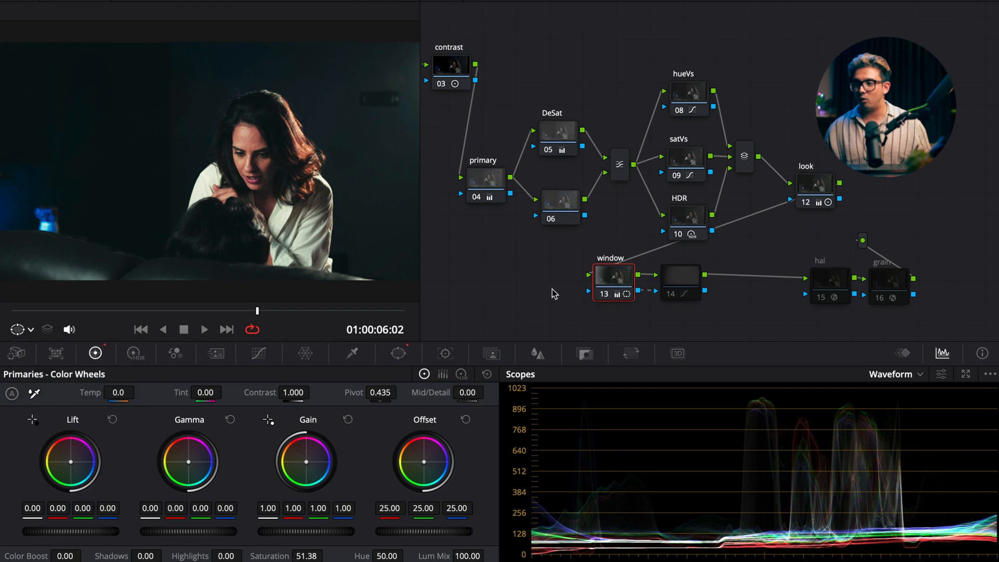
left_click(398, 353)
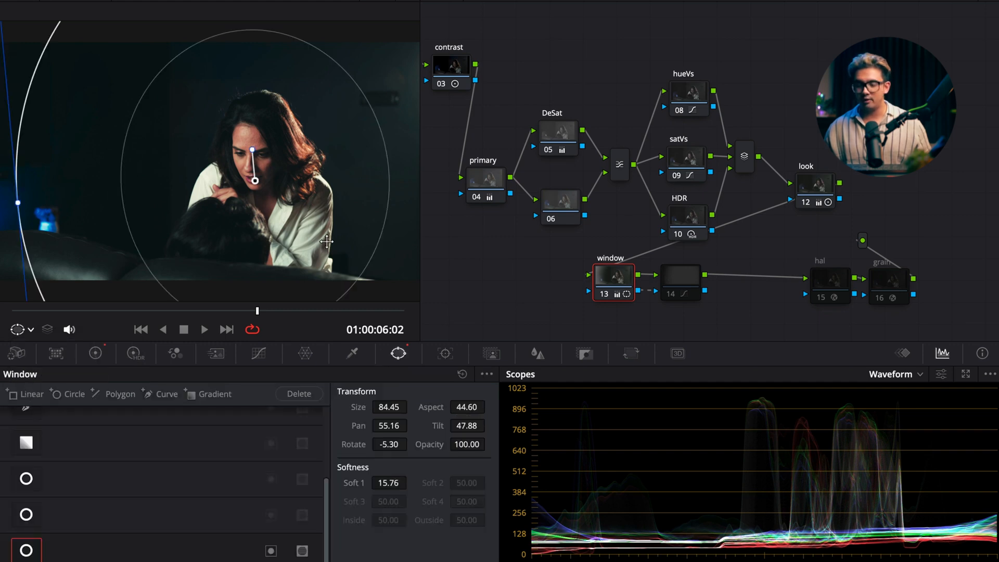
key("shift+h")
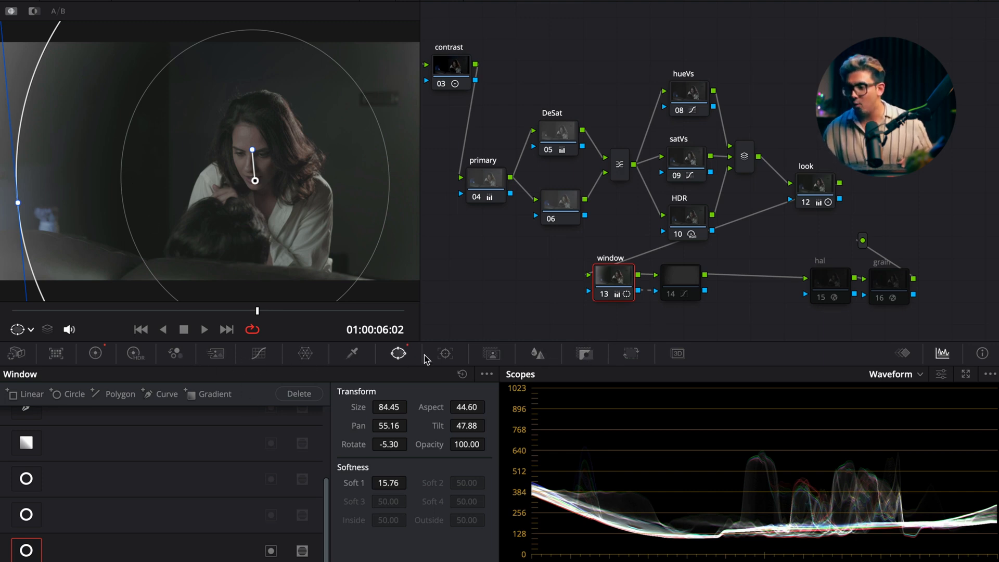
left_click(444, 353)
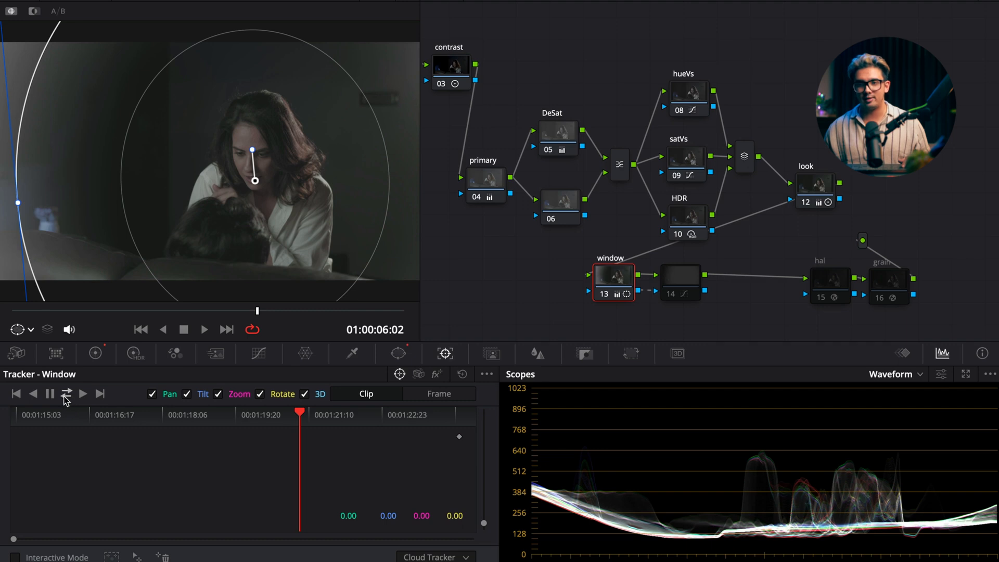
key("shift+h")
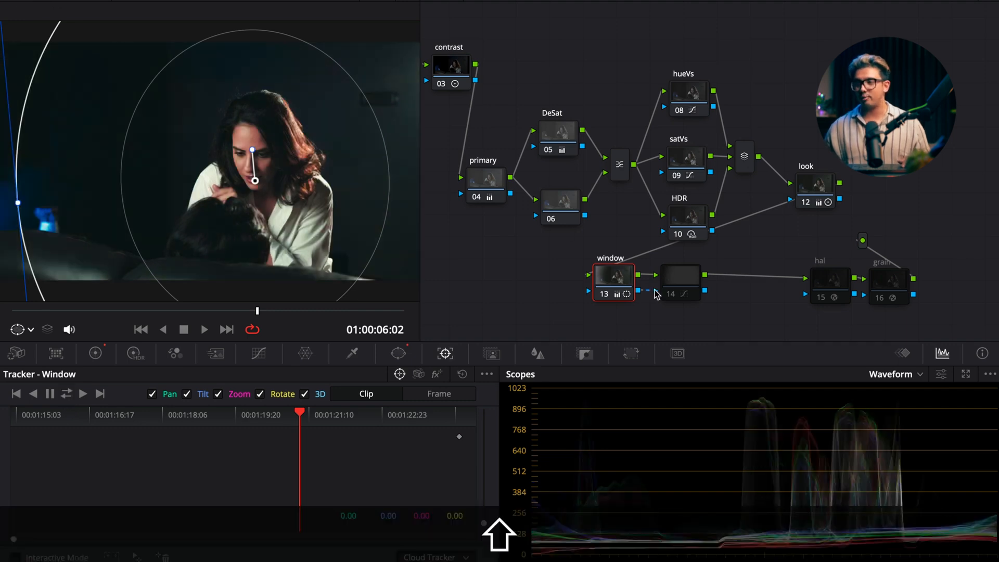
Step: Preview the area affected by node 14, enable the node and show its Custom curve
left_click(688, 286)
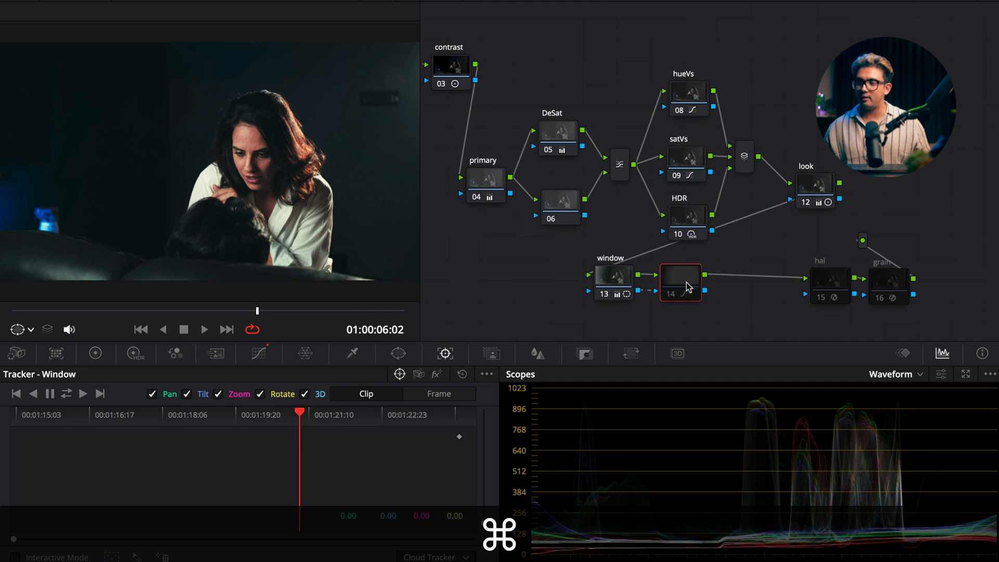
left_click_drag(693, 287, 698, 290)
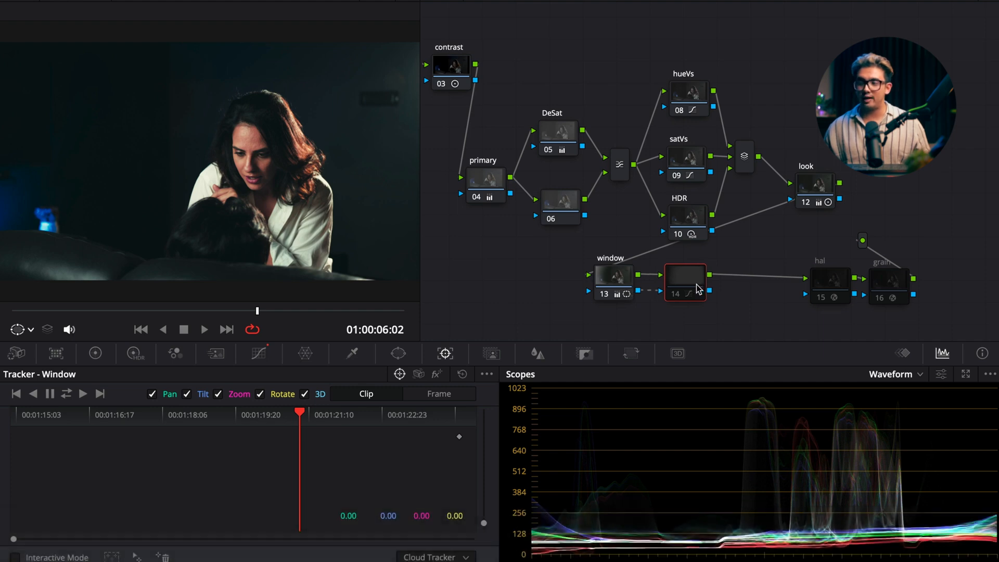
key("shift+h")
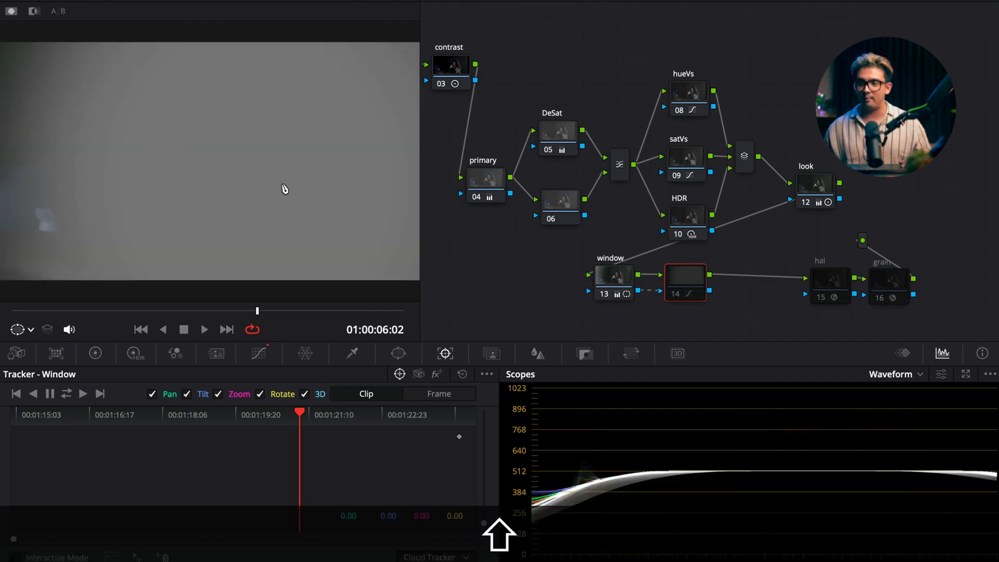
key("super+d")
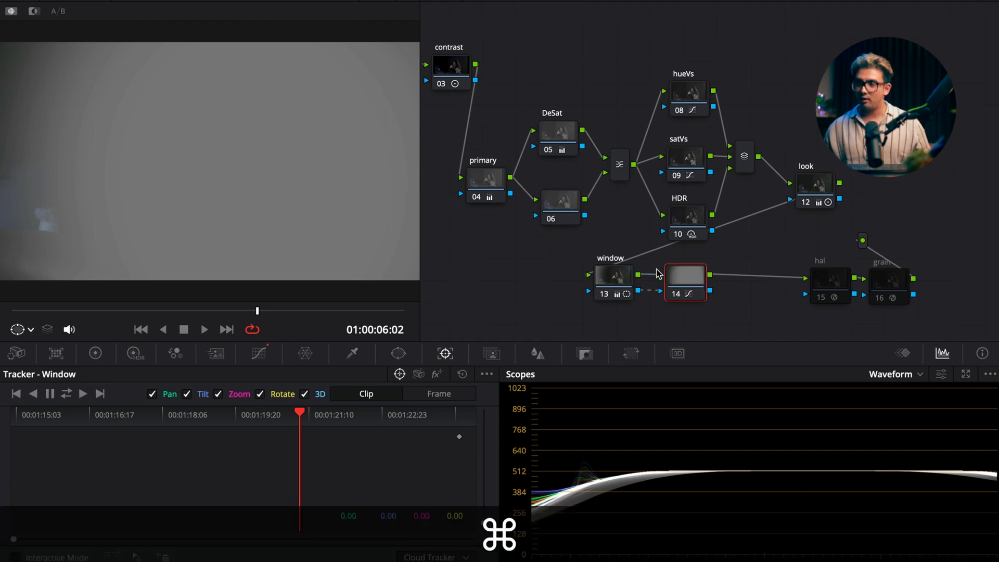
left_click(252, 354)
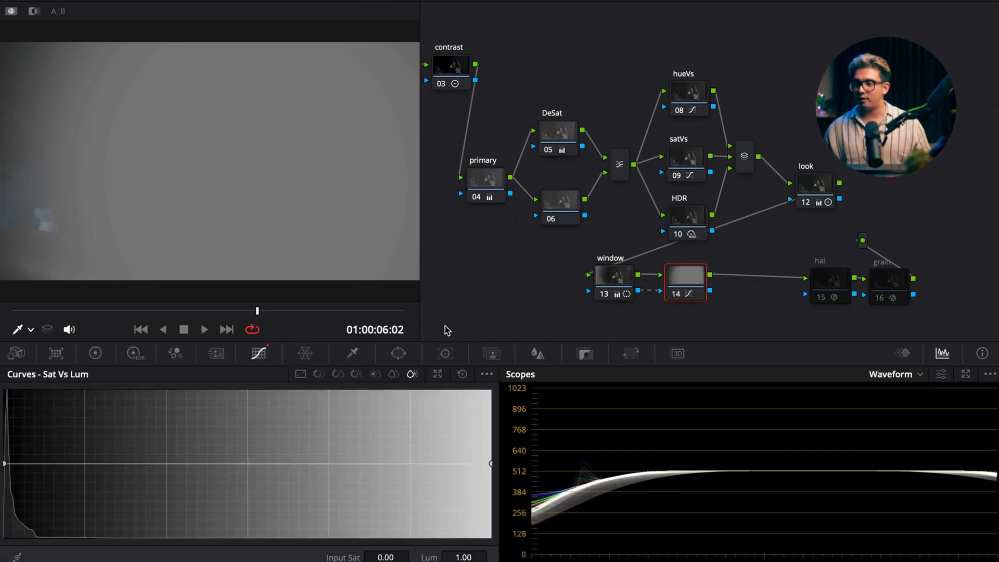
key("shift+h")
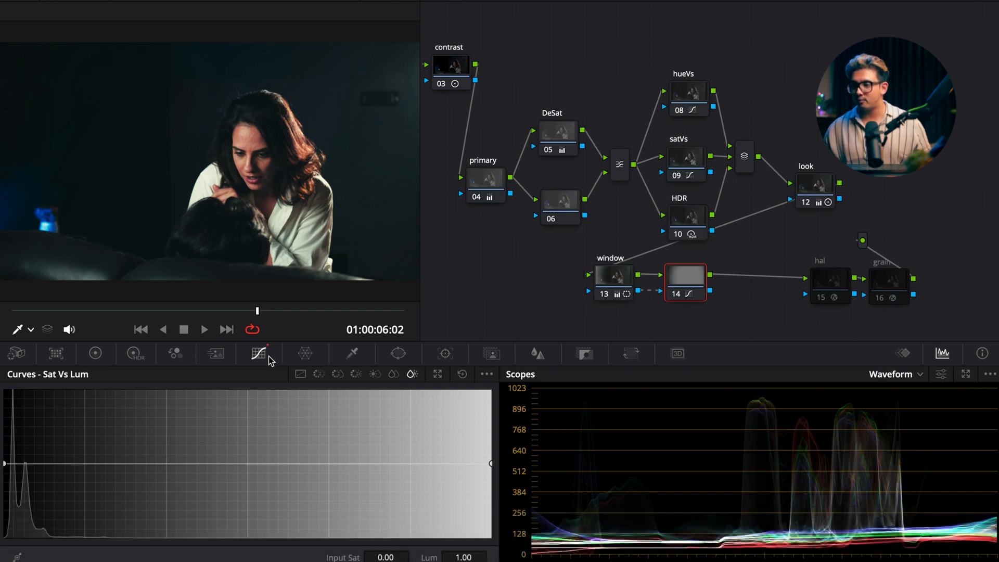
left_click(300, 374)
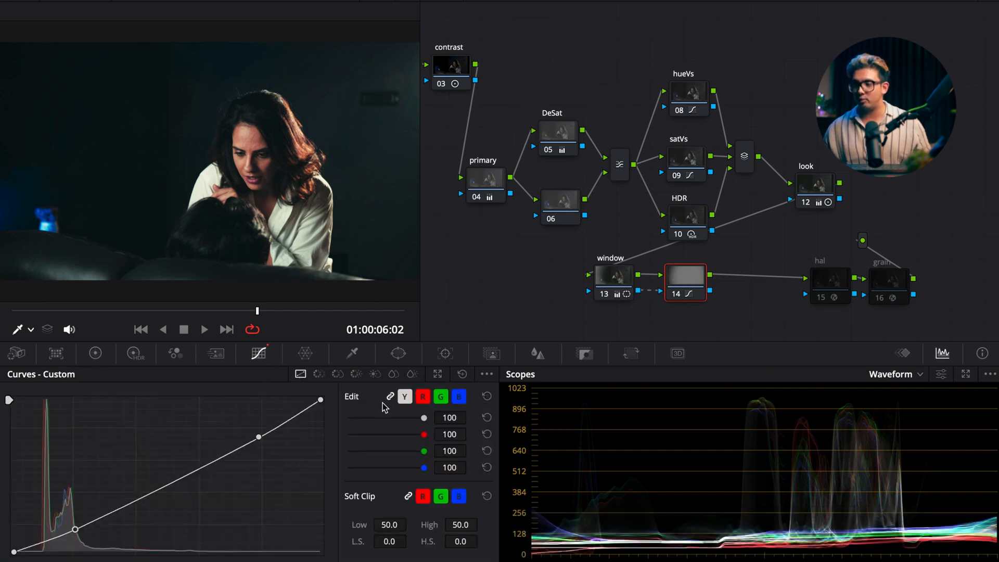
Step: Compare the image with node 14's curve adjustment switched off and on repeatedly
key("super+d")
key("super+d")
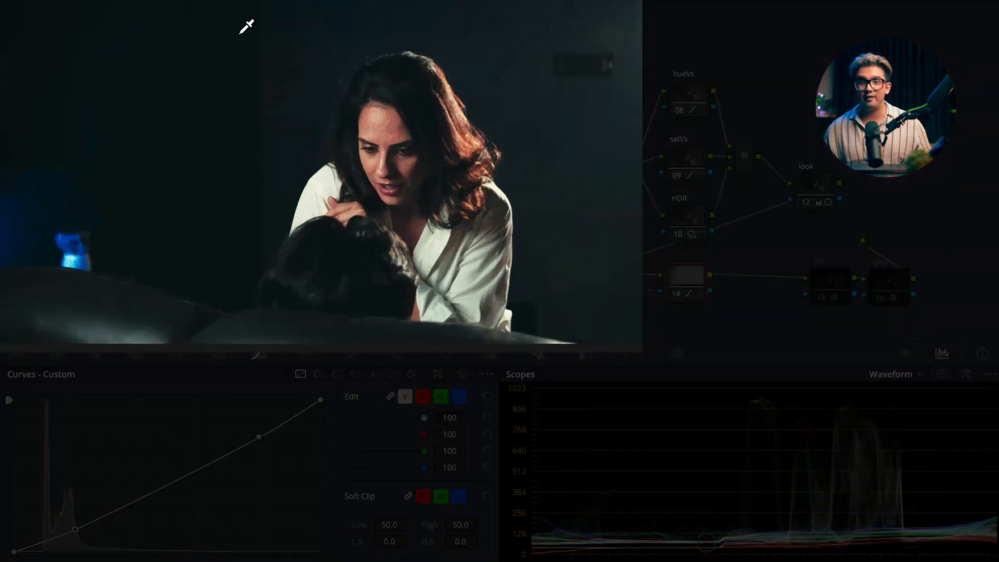
key("super+d")
key("super+d")
key("super+d")
key("super+d")
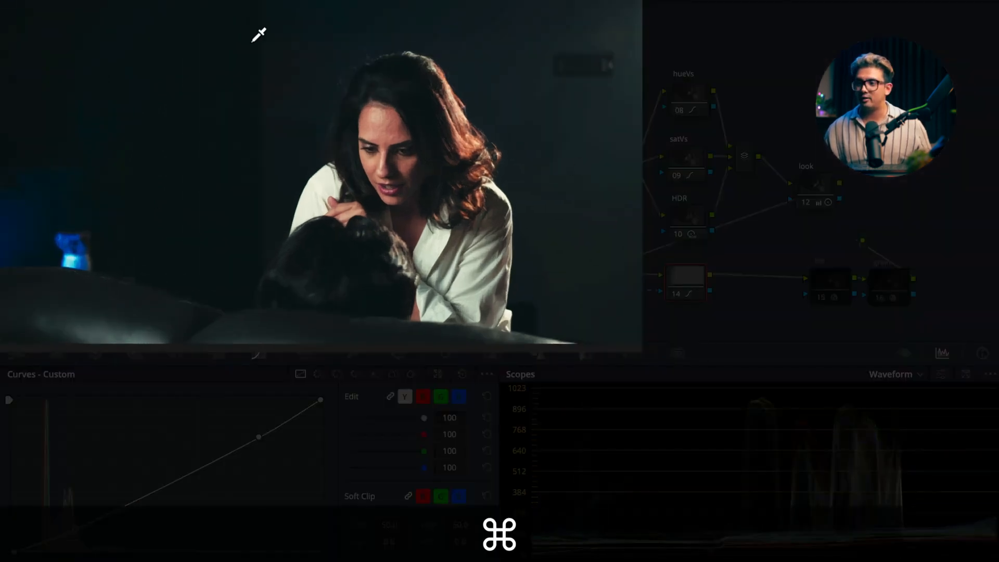
key("super+d")
key("super+d")
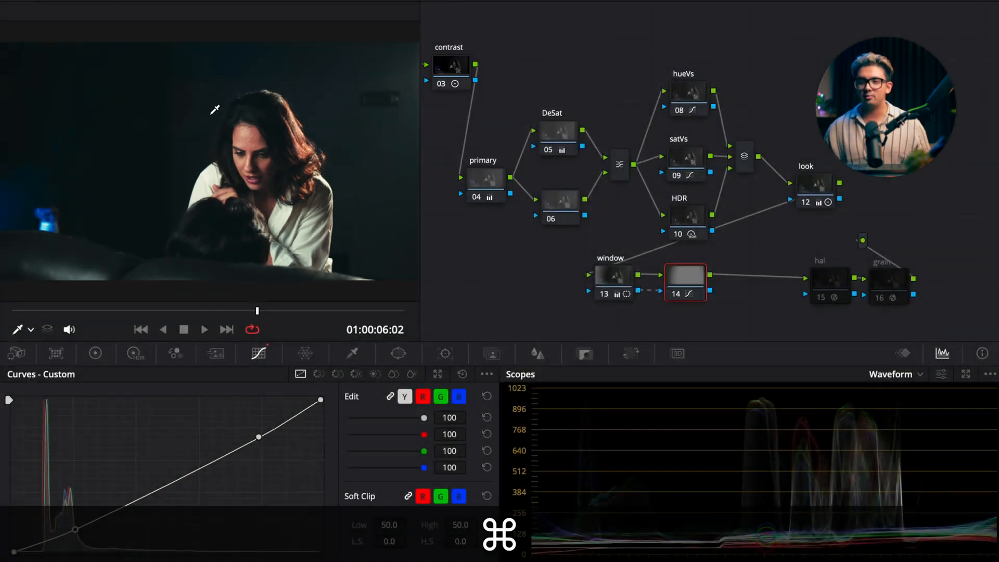